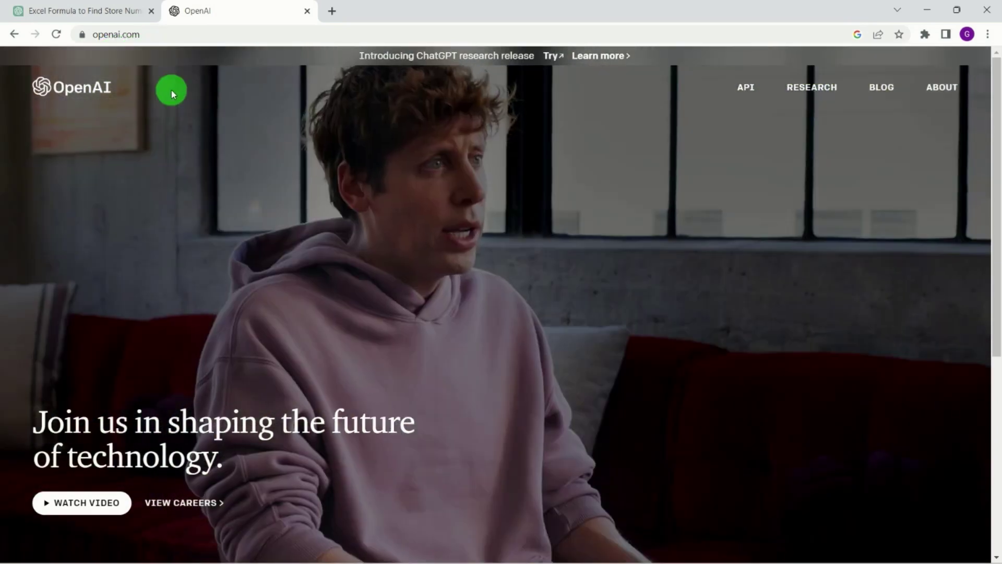
Step: Scroll to the OpenAI site footer and open the ChatGPT page
scroll(170, 99, "down", 6)
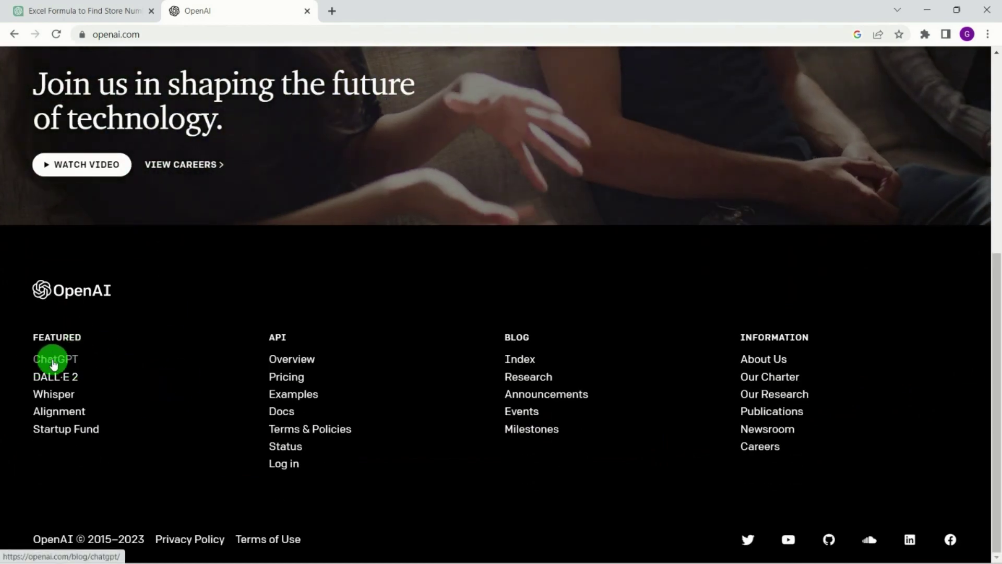
left_click(66, 361)
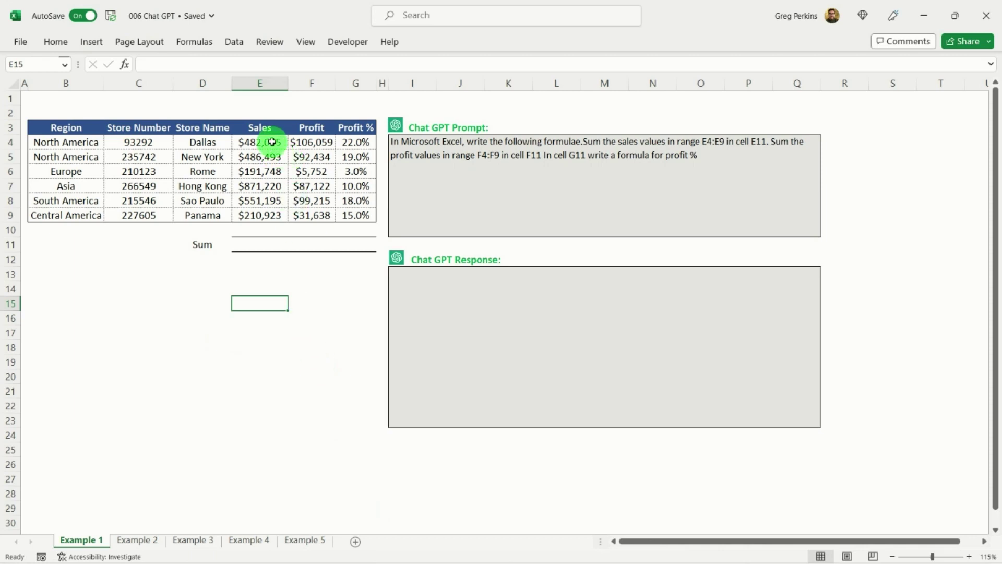
Step: Copy the I4 prompt requesting sales, profit and profit % formulas, then switch to ChatGPT
left_click(257, 244)
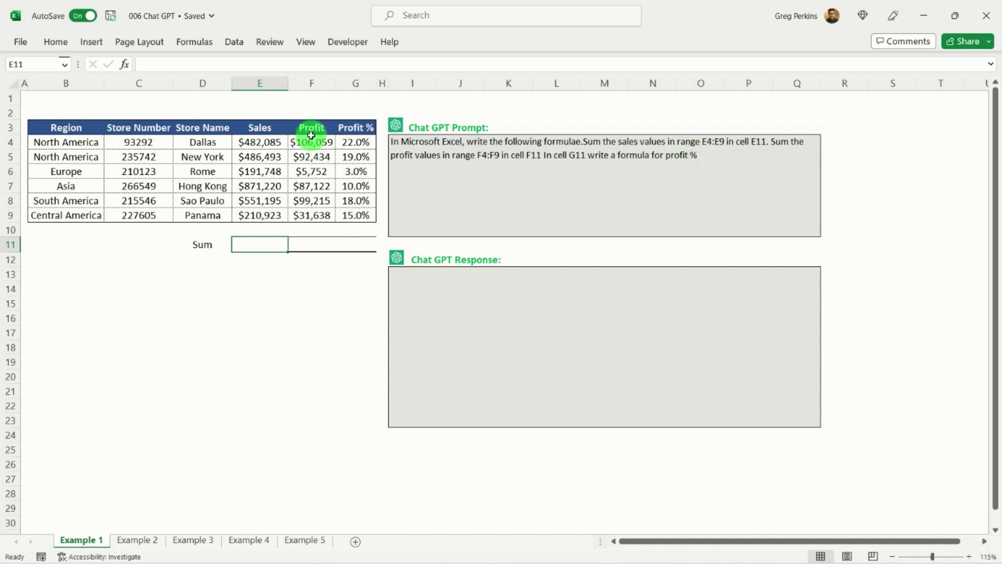
double_click(396, 142)
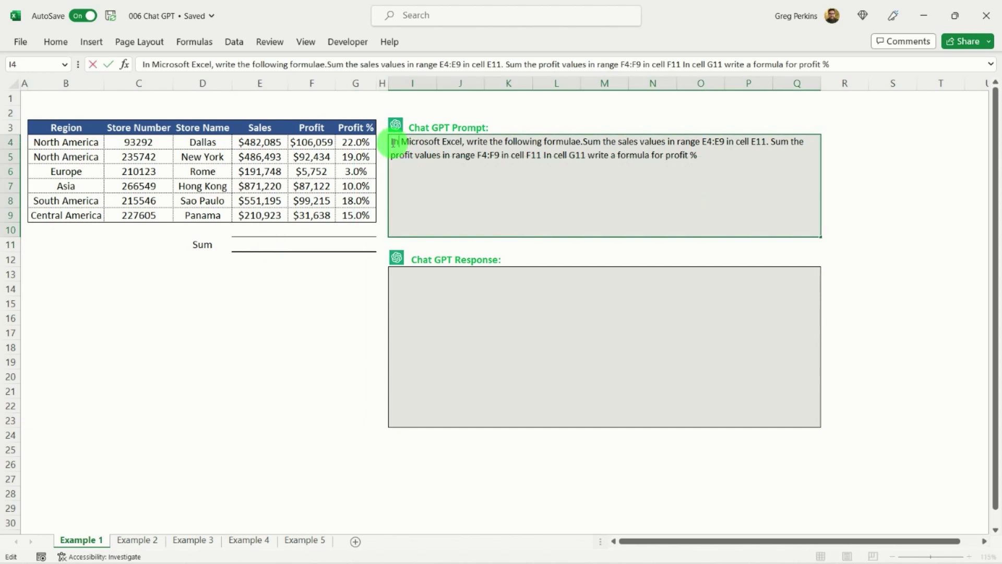
left_click_drag(394, 142, 700, 172)
right_click(600, 155)
left_click(640, 181)
key("alt+Tab")
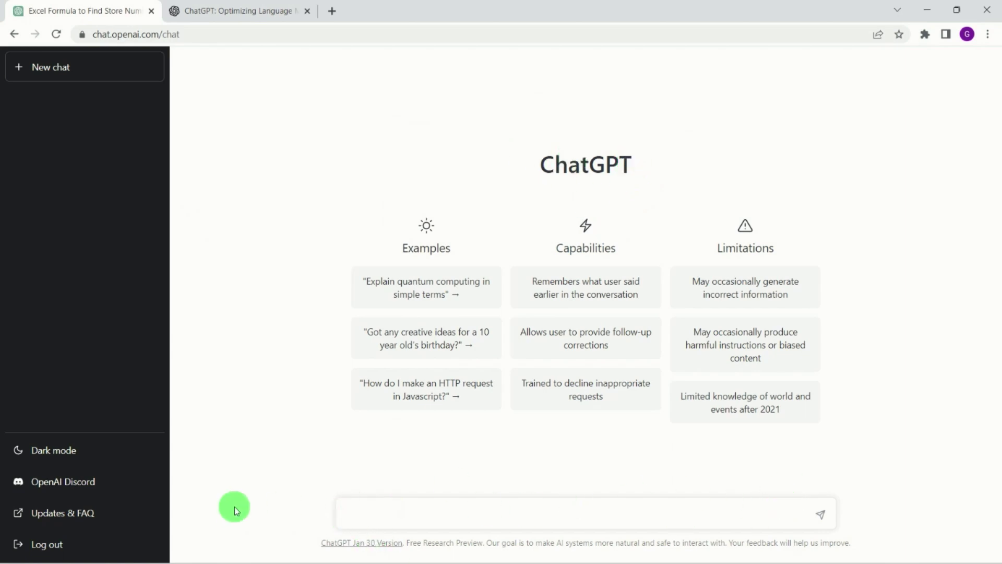
Step: Paste the sales, profit and profit % prompt into ChatGPT and send it
right_click(362, 517)
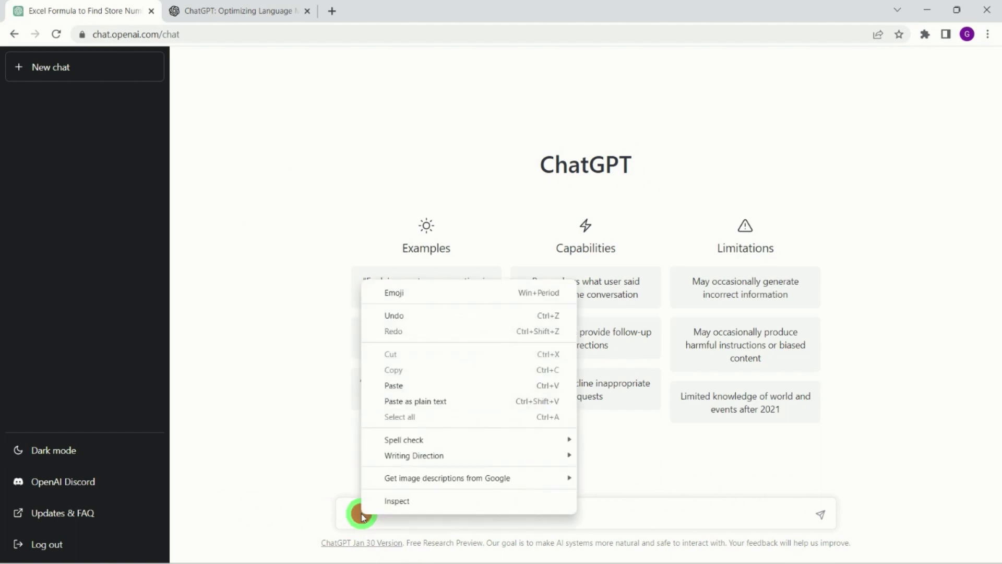
left_click(409, 386)
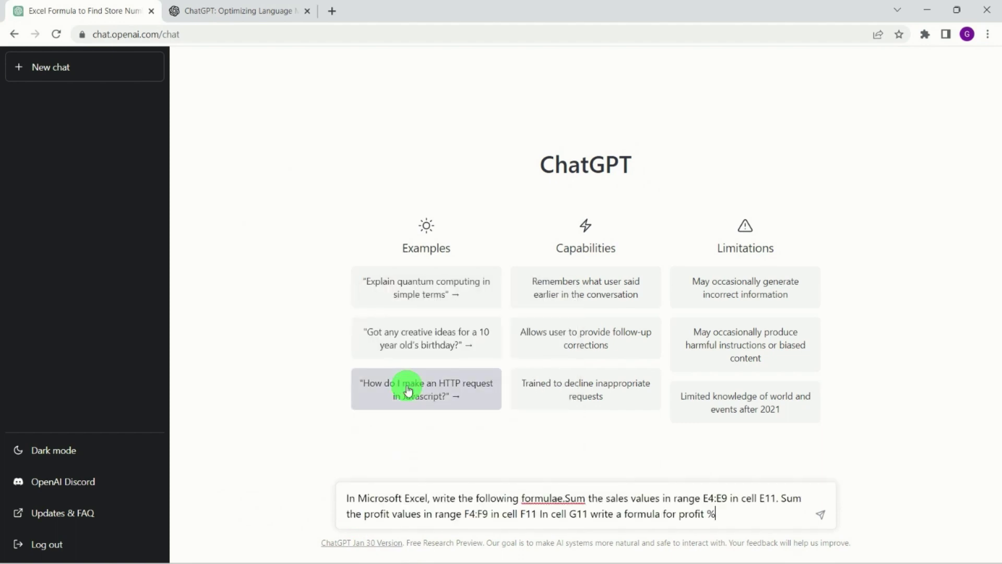
key("Return")
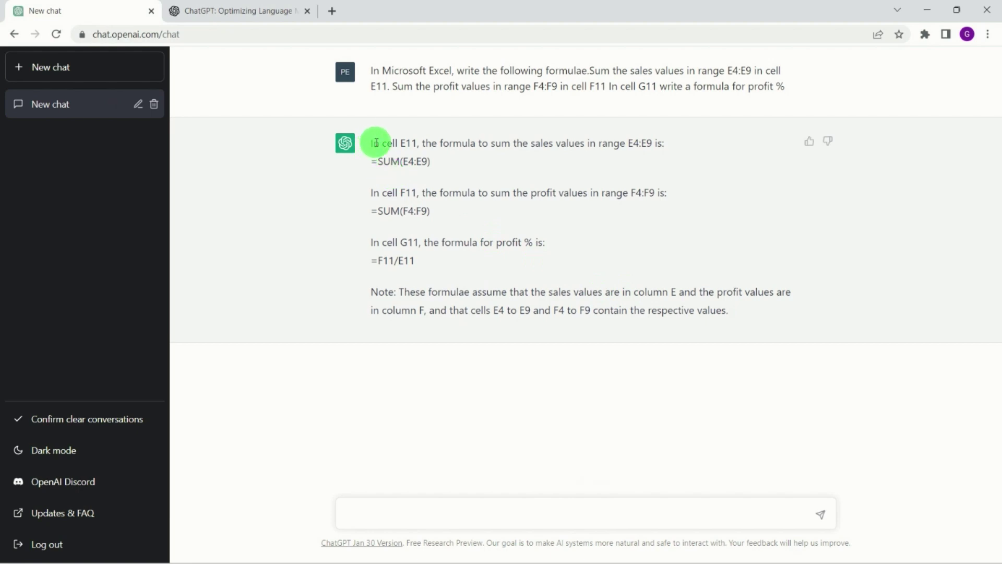
Step: Copy ChatGPT's full reply with the SUM and profit % formulas, and return to Excel
left_click_drag(371, 142, 738, 315)
right_click(642, 306)
left_click(678, 319)
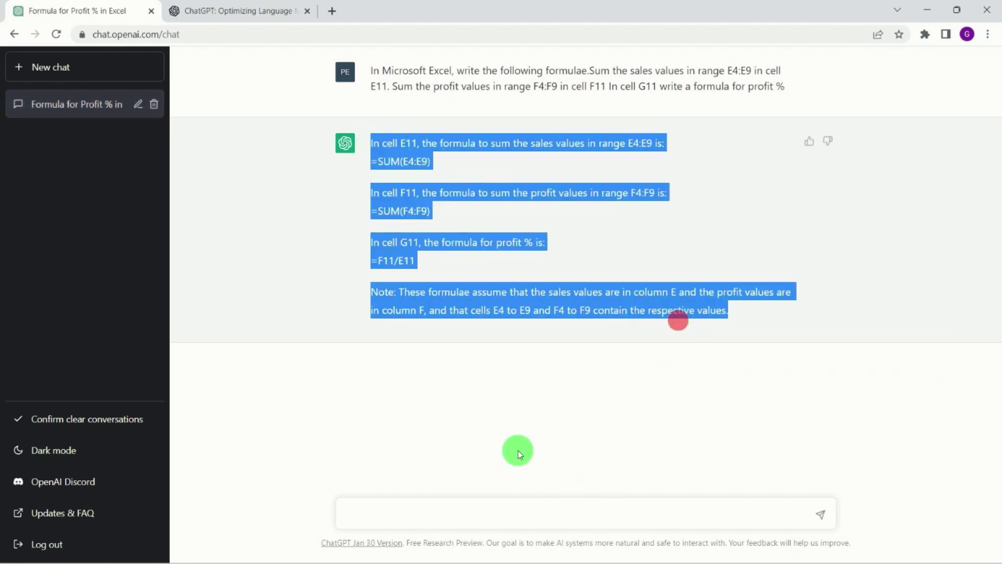
key("alt+Tab")
Step: Paste ChatGPT's reply into the Chat GPT Response box
left_click(436, 290)
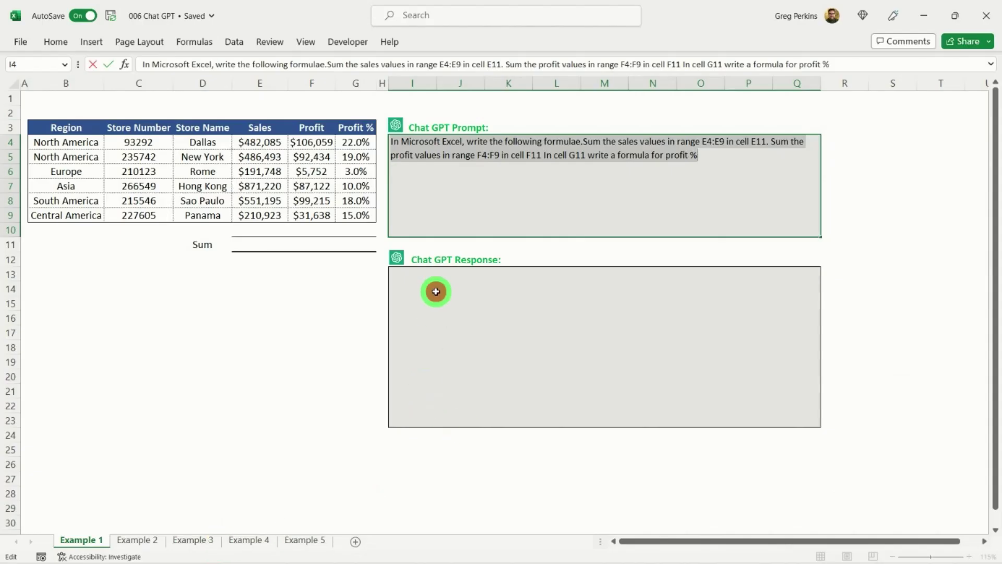
right_click(404, 279)
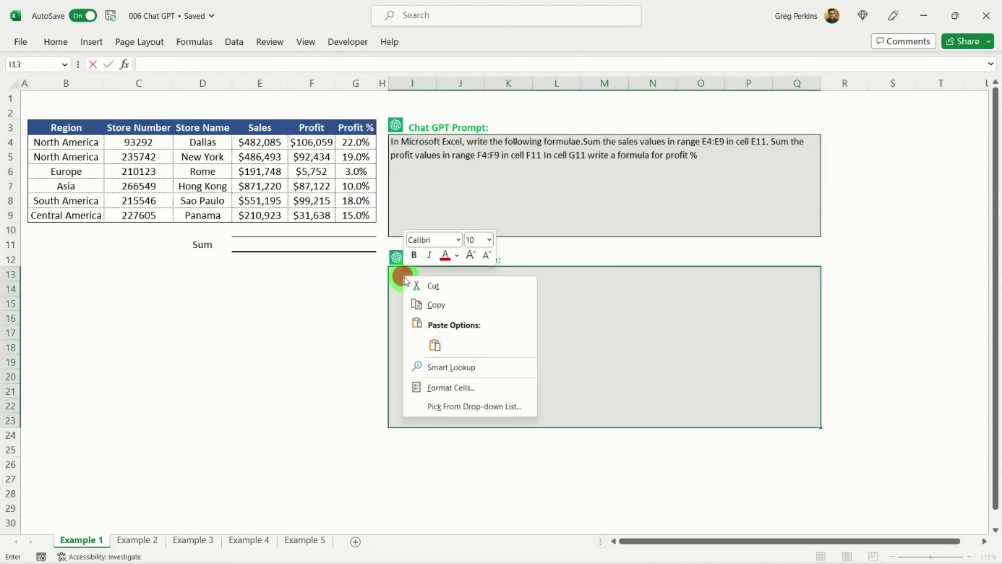
left_click(434, 345)
key("Escape")
key("Escape")
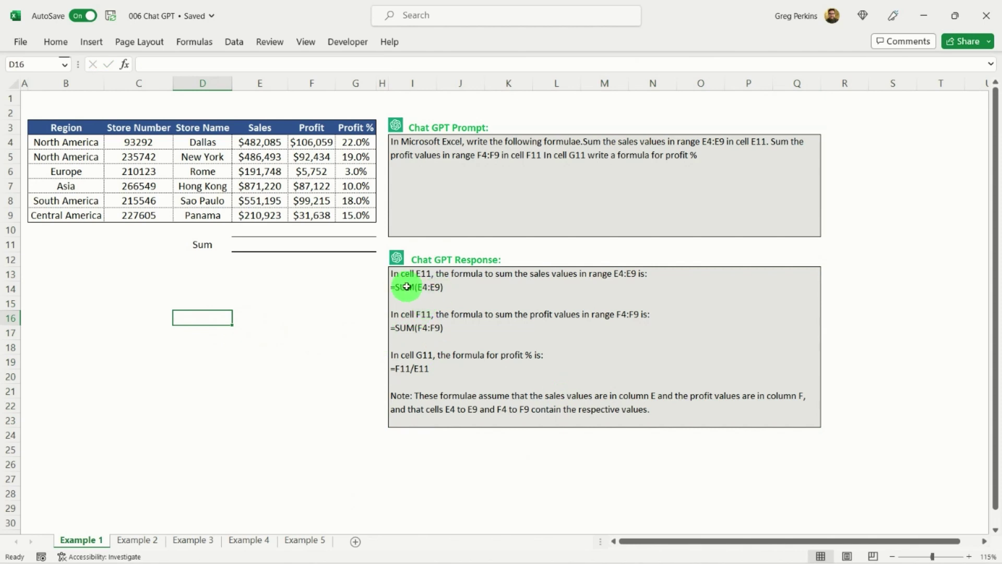
Step: Put =SUM(E4:E9) into E11 for total sales and check it against E4:E9
double_click(395, 286)
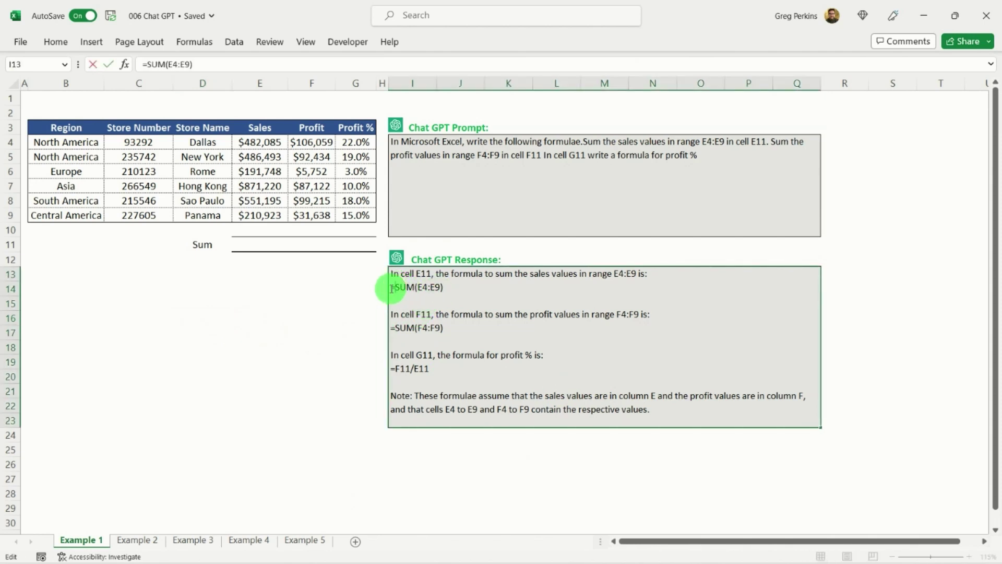
left_click_drag(391, 287, 444, 291)
right_click(427, 289)
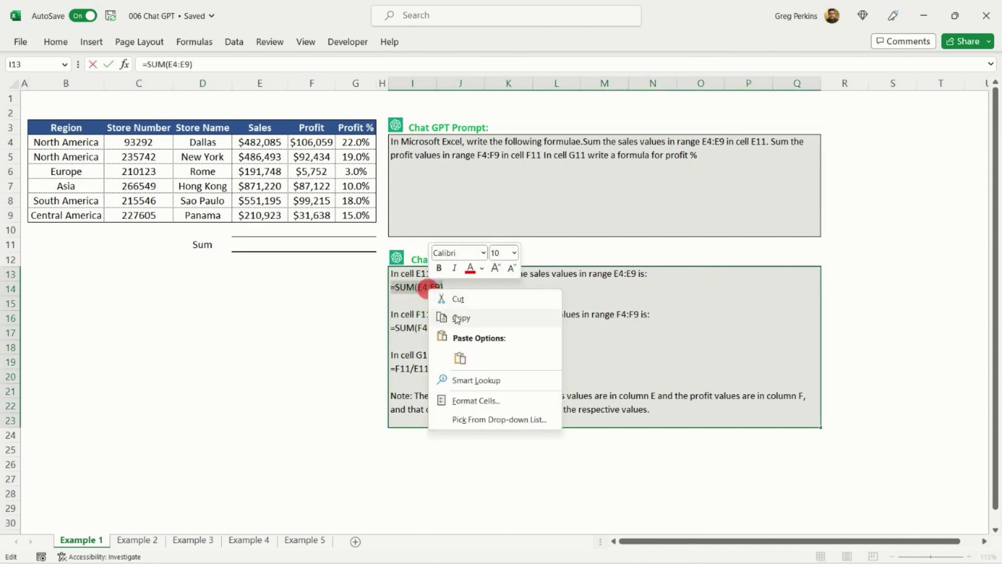
left_click(461, 318)
left_click(252, 244)
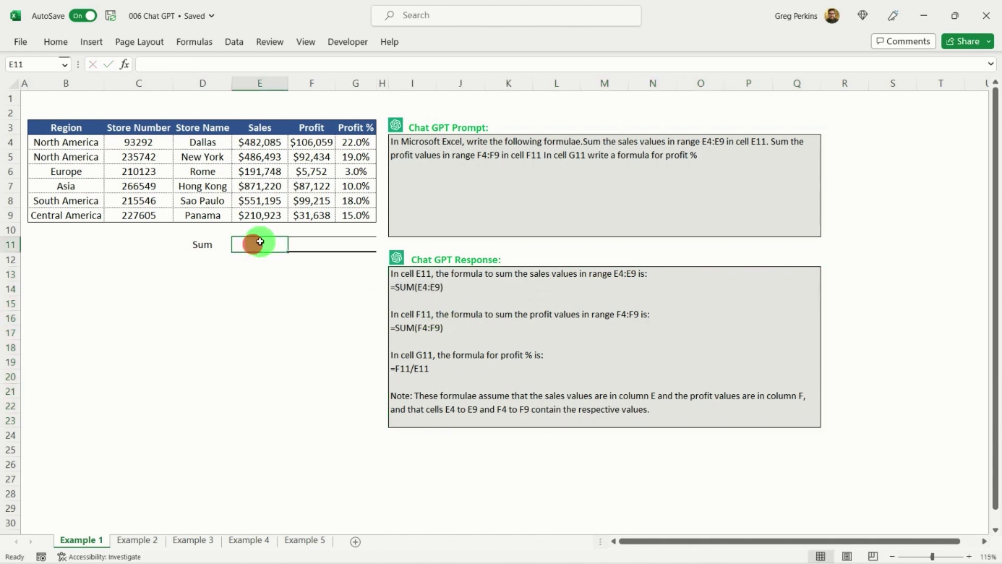
right_click(260, 242)
left_click(292, 236)
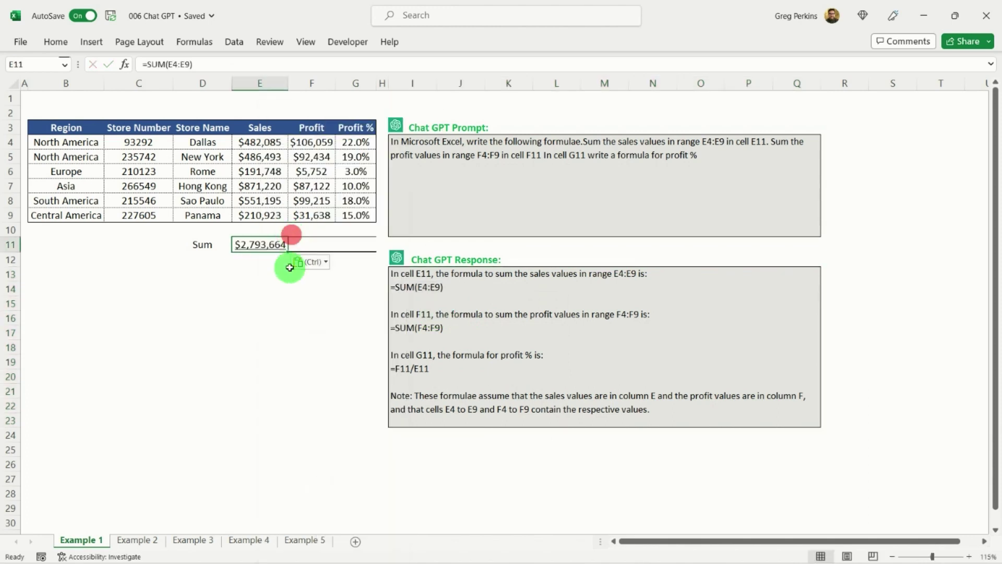
left_click_drag(260, 143, 267, 209)
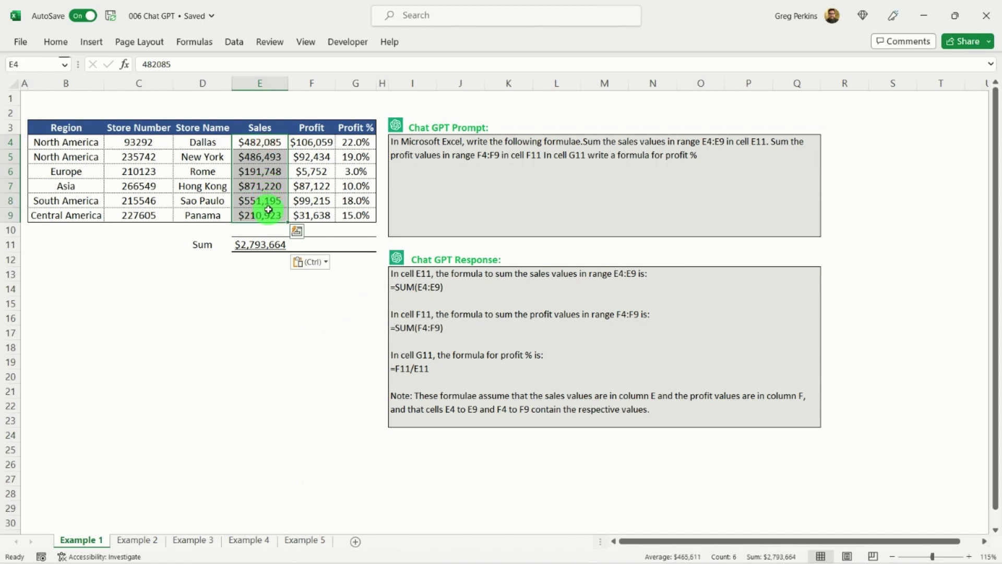
Step: Put =SUM(F4:F9) into F11 for total profit
double_click(403, 328)
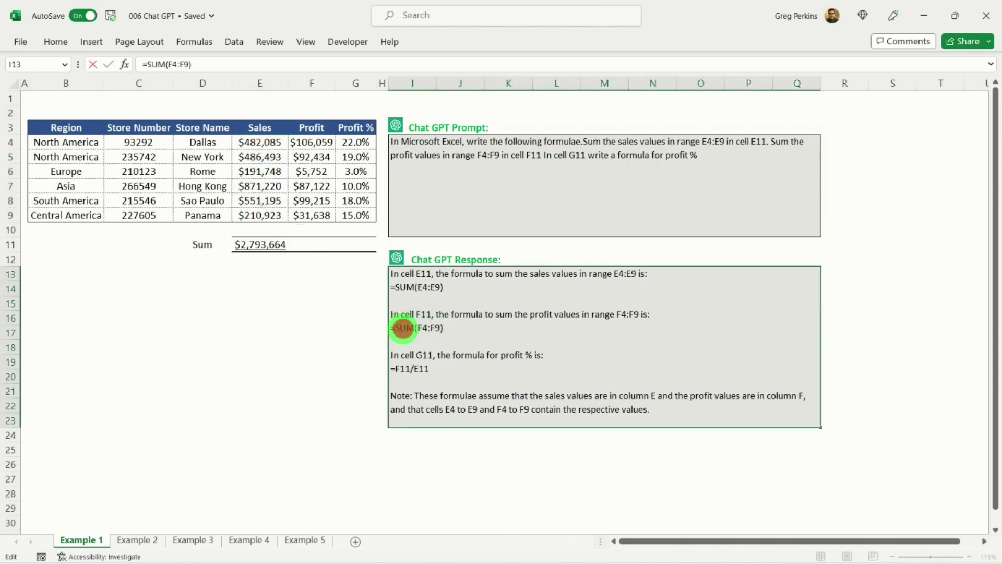
left_click_drag(391, 328, 443, 328)
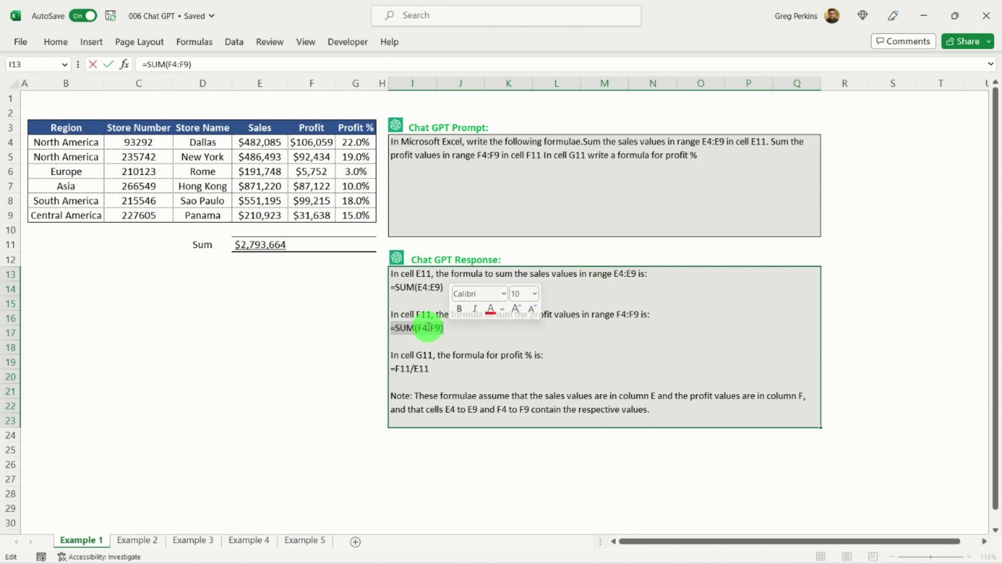
right_click(443, 328)
left_click(461, 355)
left_click(314, 248)
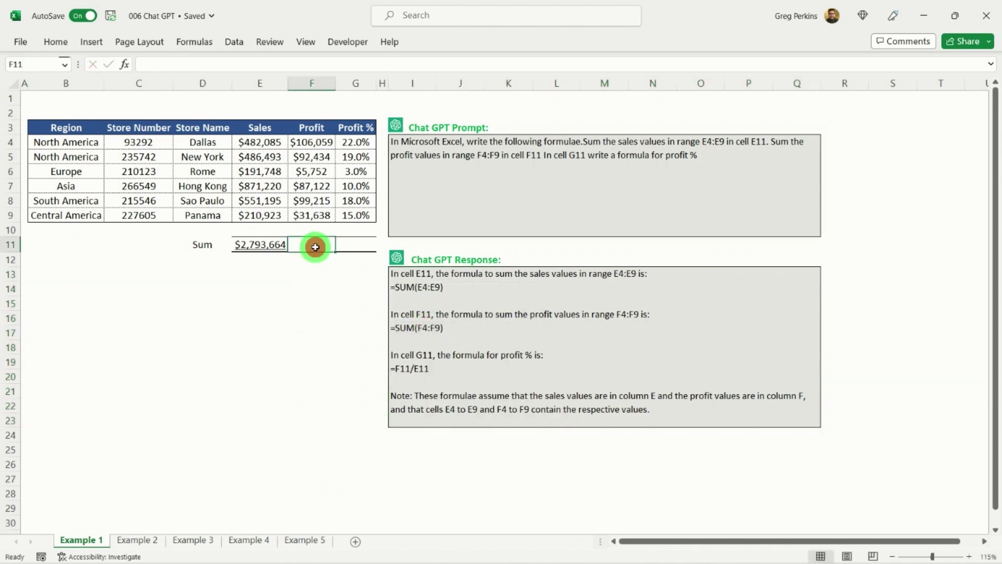
right_click(314, 248)
left_click(347, 236)
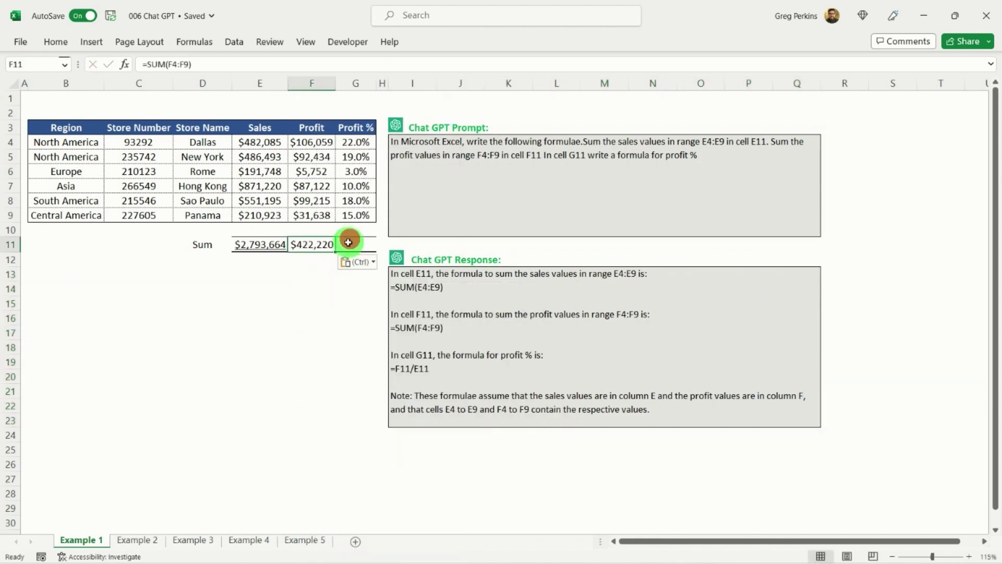
Step: Put =F11/E11 into G11 for the profit percentage
left_click(408, 369)
double_click(408, 369)
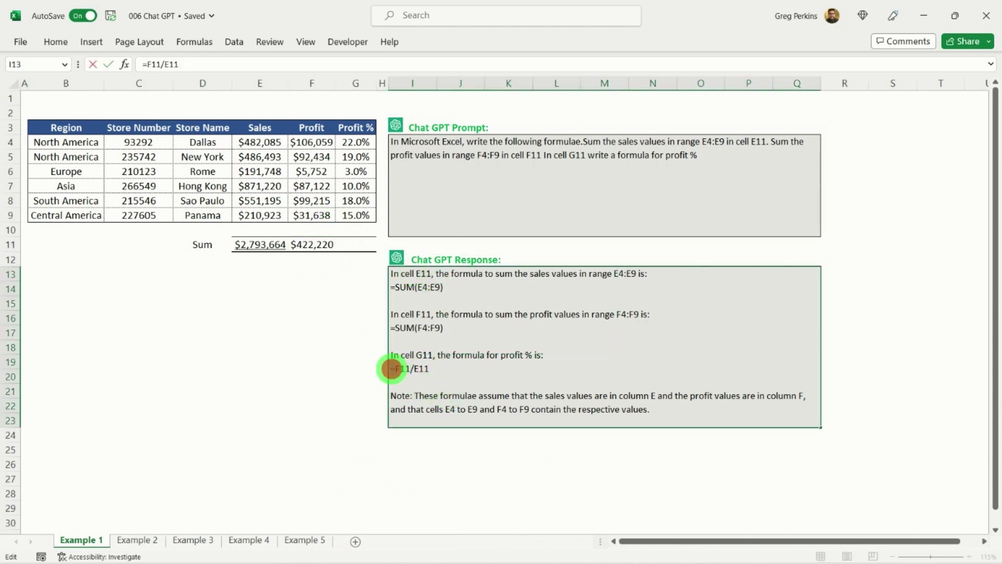
left_click_drag(391, 369, 429, 369)
right_click(416, 368)
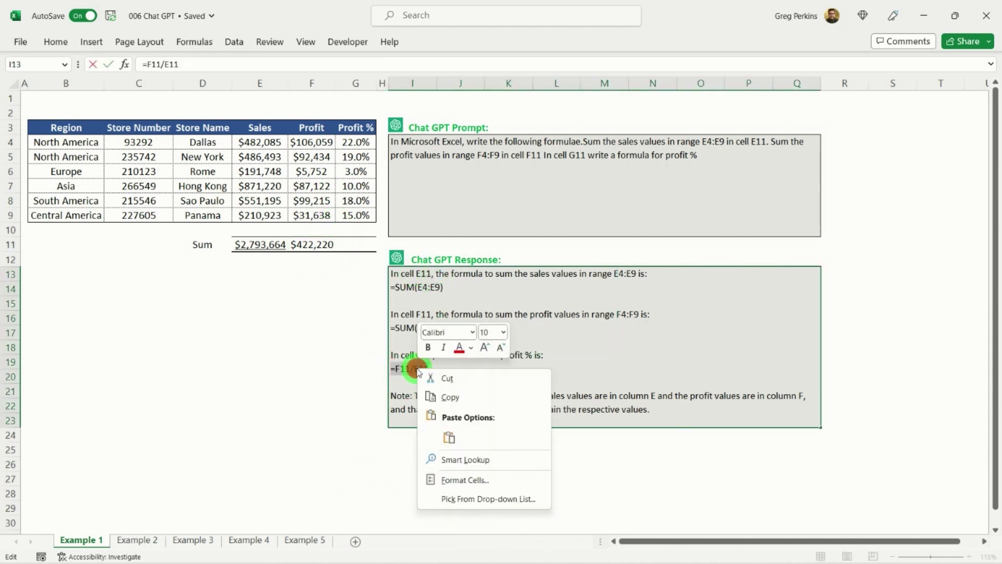
left_click(453, 399)
left_click(361, 244)
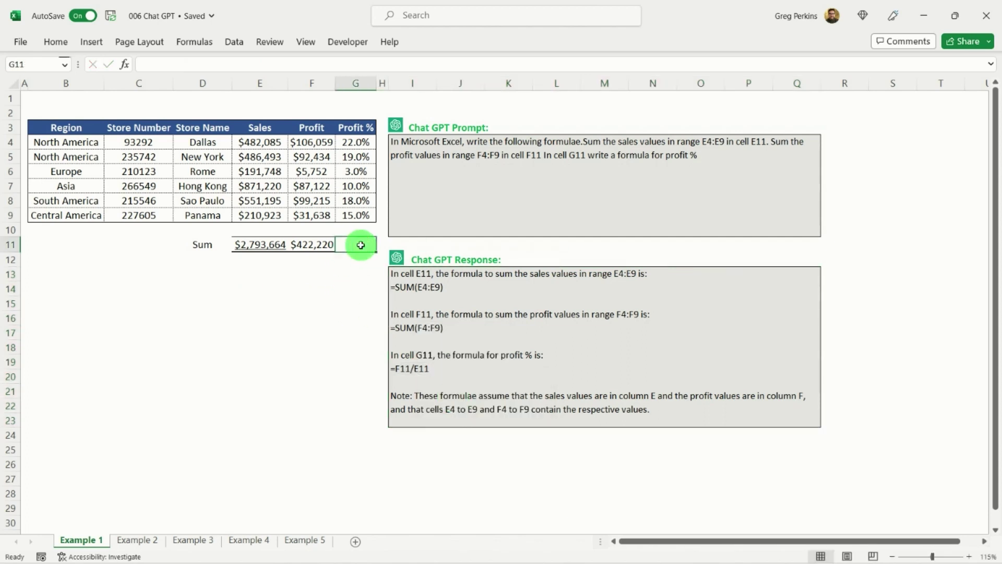
right_click(361, 245)
left_click(391, 233)
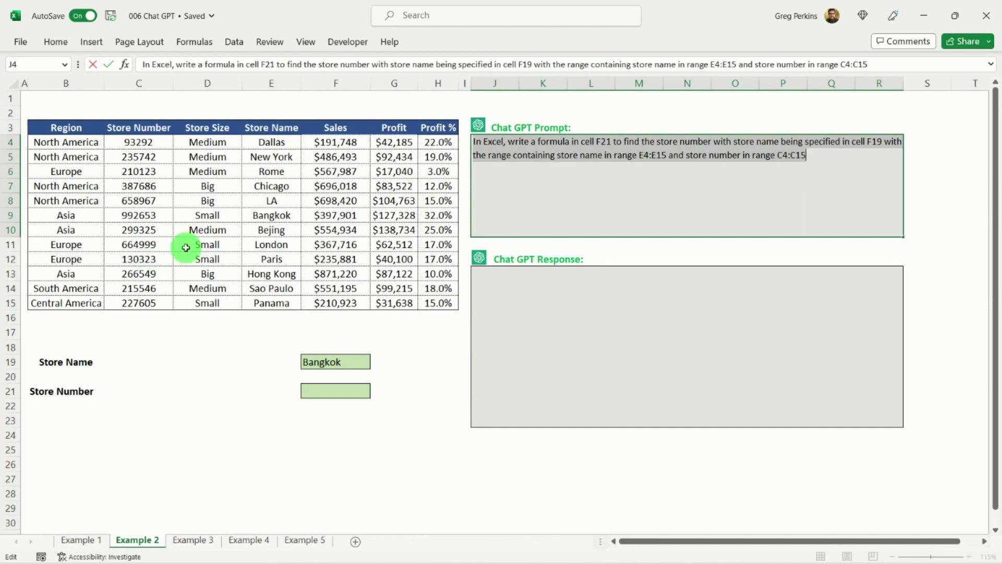
Step: Copy the Example 2 prompt asking for an F21 store-number lookup formula
right_click(564, 146)
left_click(599, 172)
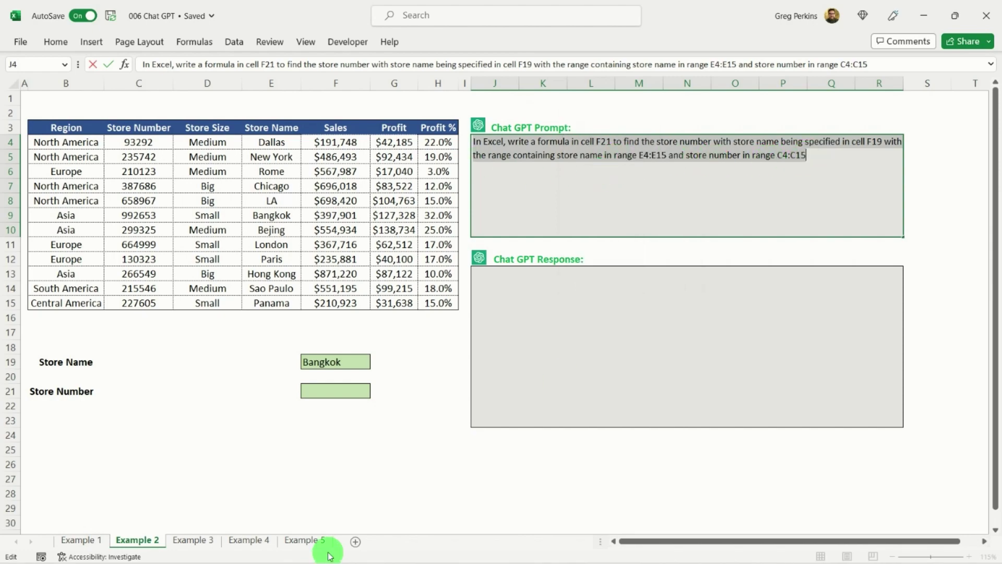
Step: Paste the store-number lookup prompt into ChatGPT and send it
key("alt+Tab")
right_click(377, 516)
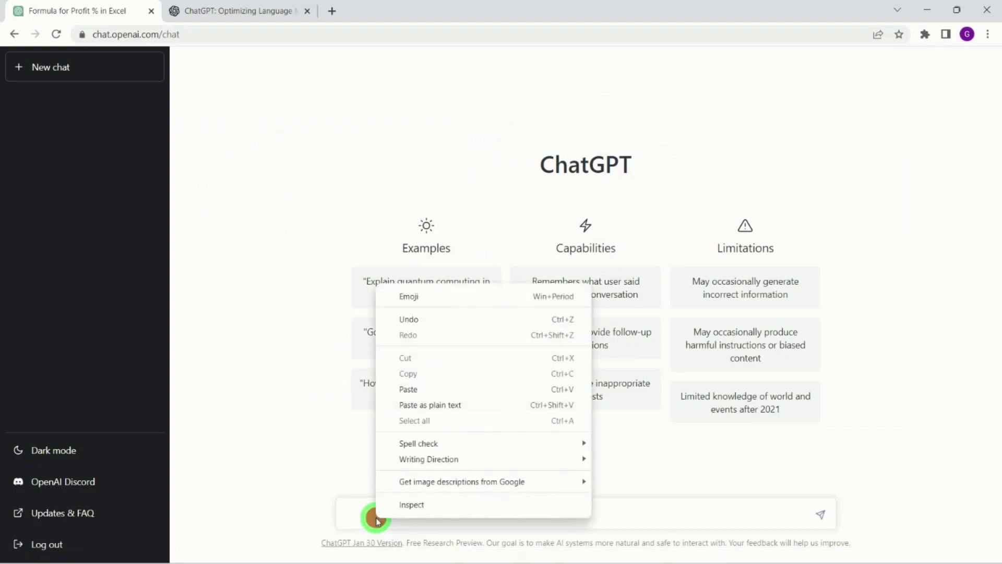
left_click(412, 391)
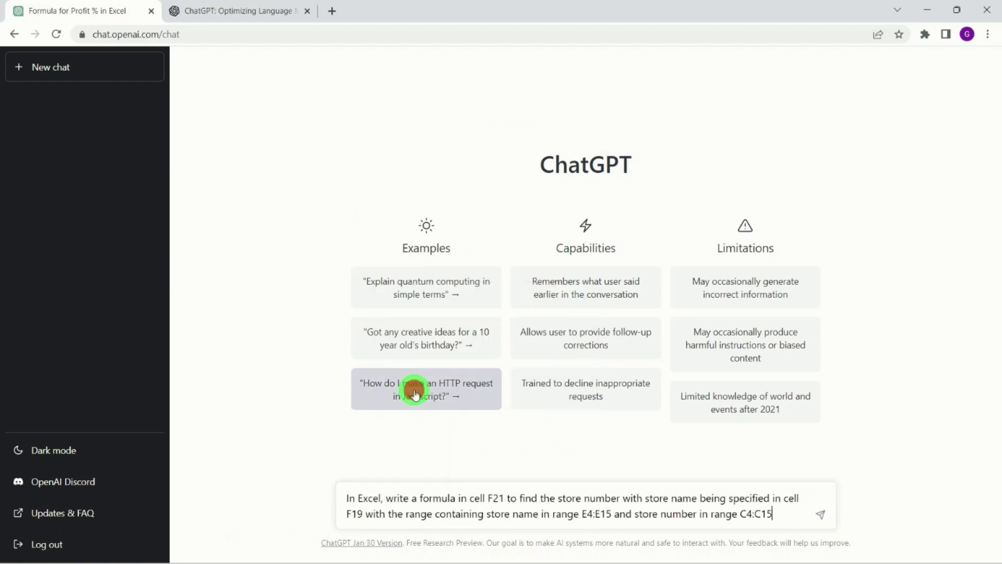
key("Return")
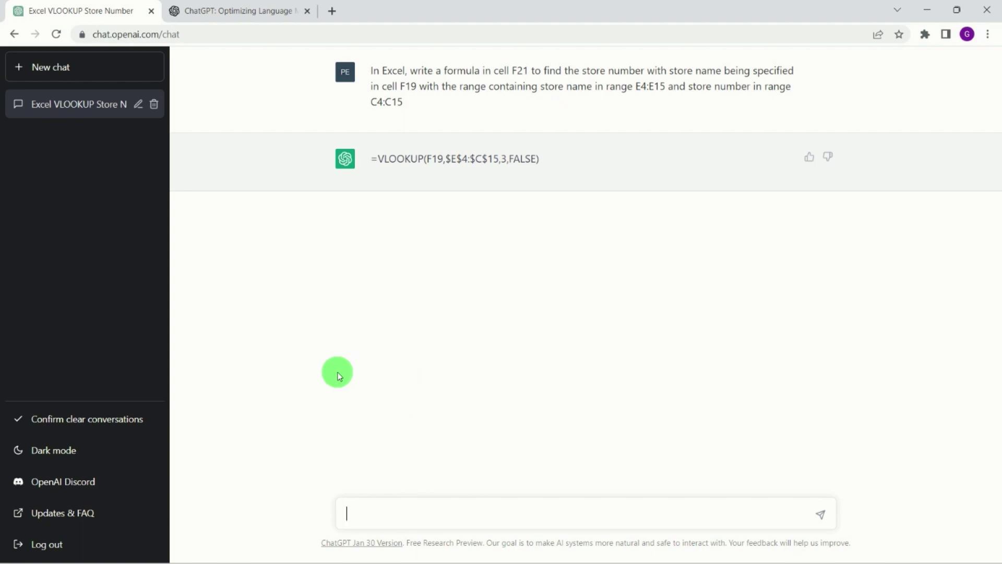
Step: Reply 'No thats not correct', then ask 'How does that formula work?'
type("No thats not correct")
key("Return")
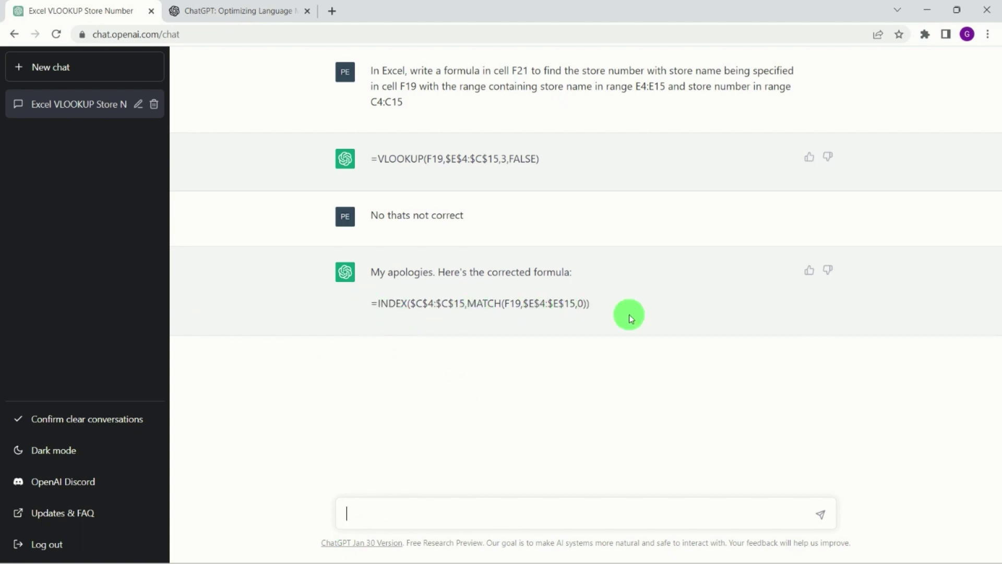
type("How does that formula work?")
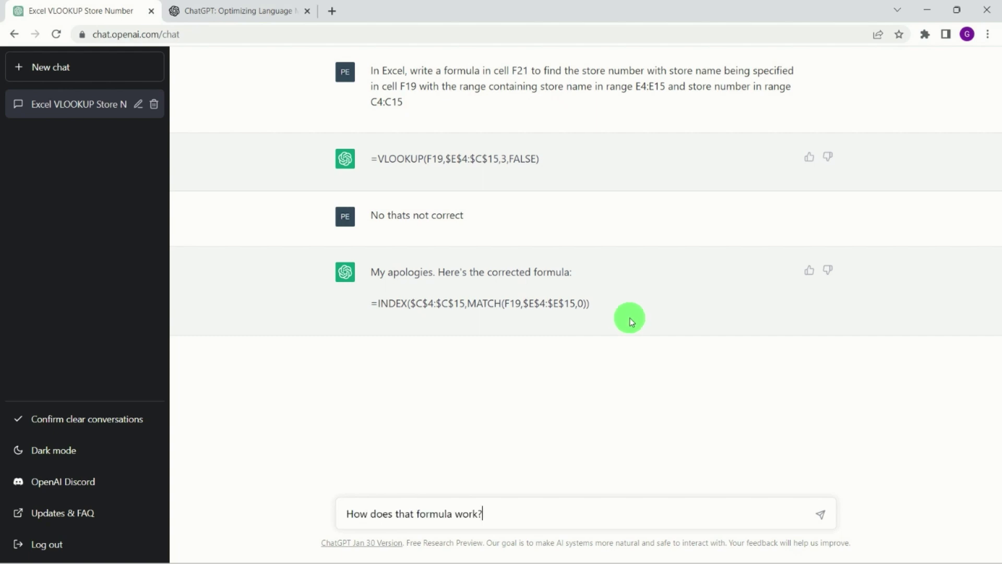
key("Return")
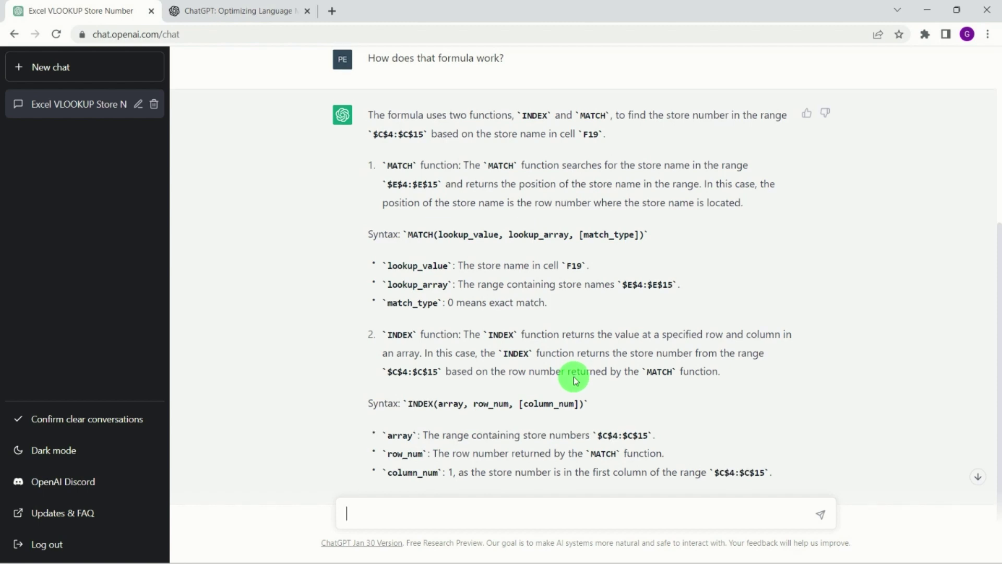
Step: Copy the corrected =INDEX($C$4:$C$15,MATCH(F19,$E$4:$E$15,0)) formula
scroll(576, 376, "up", 2)
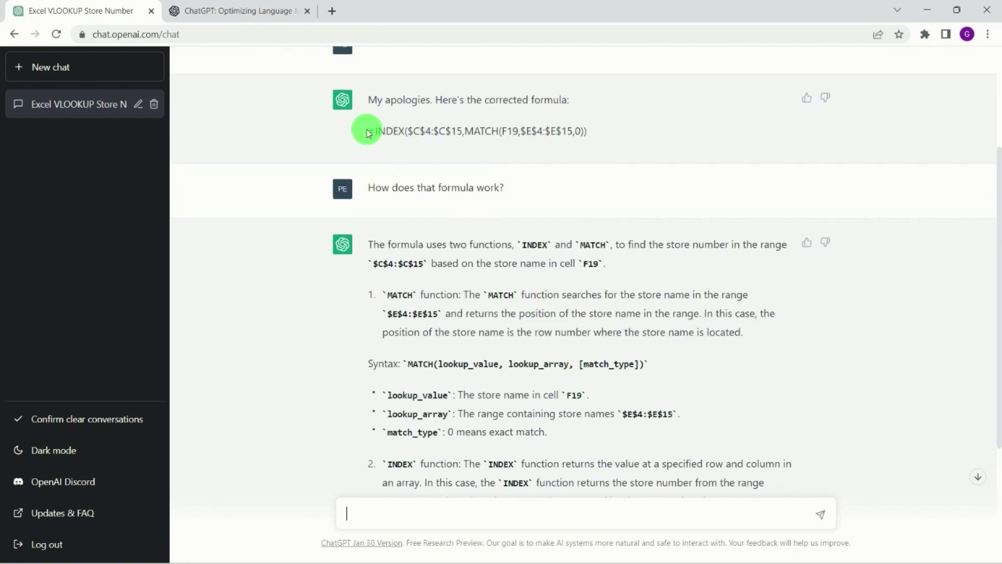
left_click_drag(367, 129, 588, 138)
right_click(544, 133)
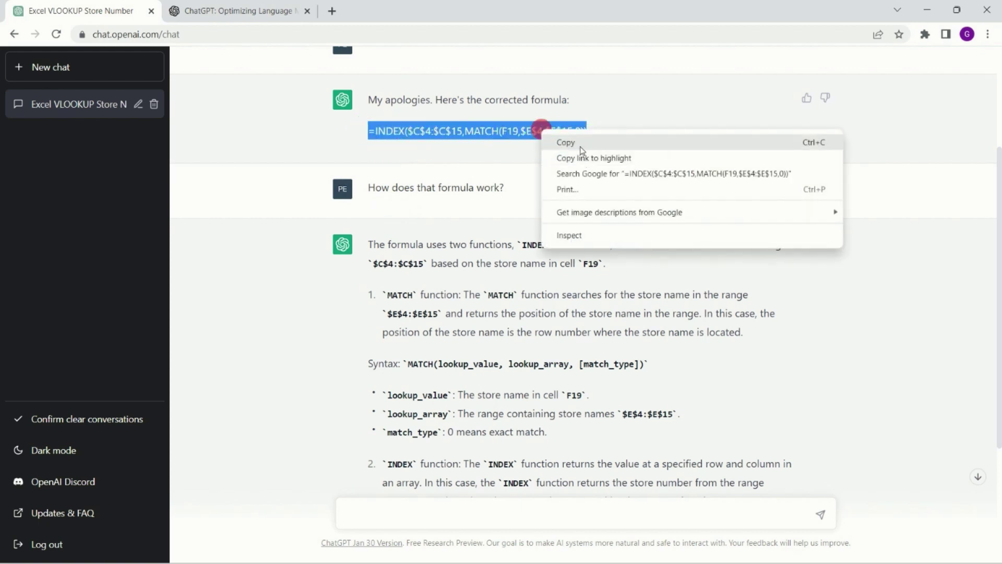
left_click(576, 142)
Step: Paste the INDEX/MATCH formula into F21 and confirm Bangkok's store number 992653 against C9
key("alt+Tab")
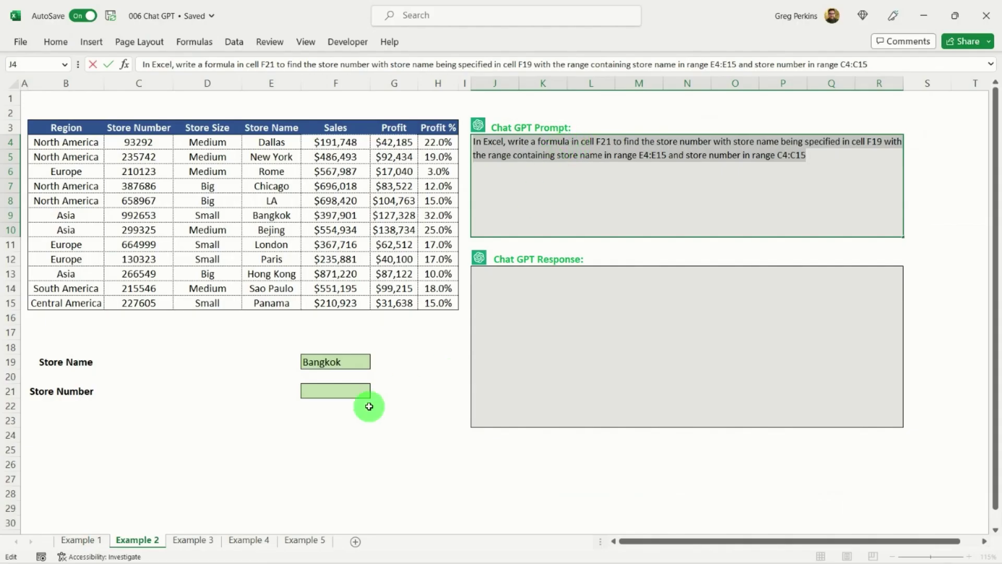
left_click(331, 392)
right_click(331, 393)
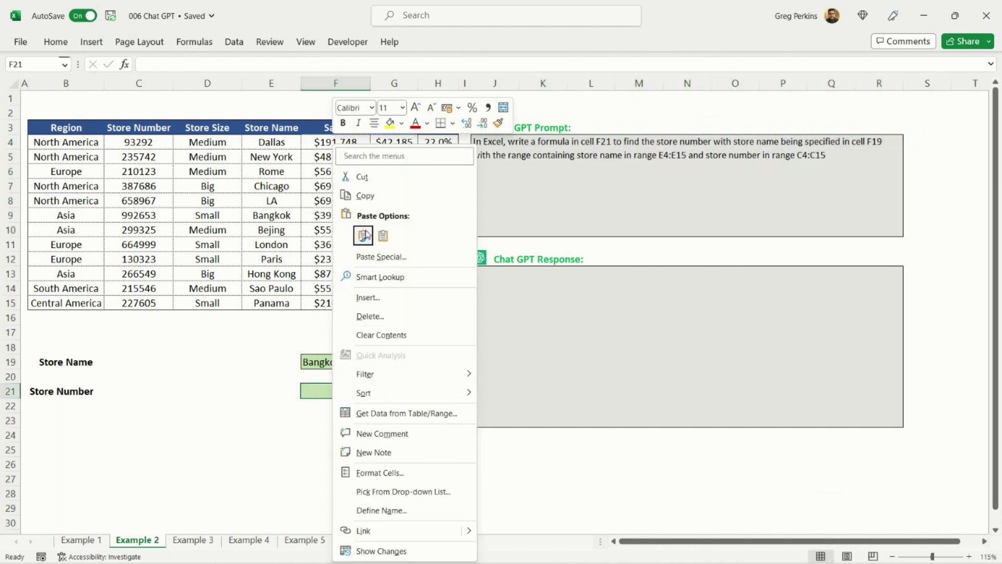
left_click(383, 235)
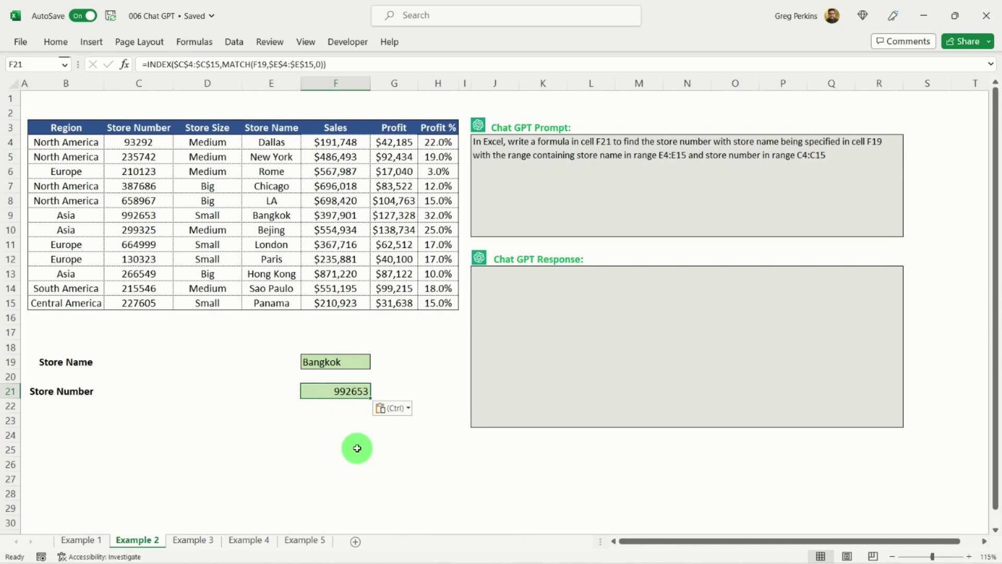
left_click(138, 214)
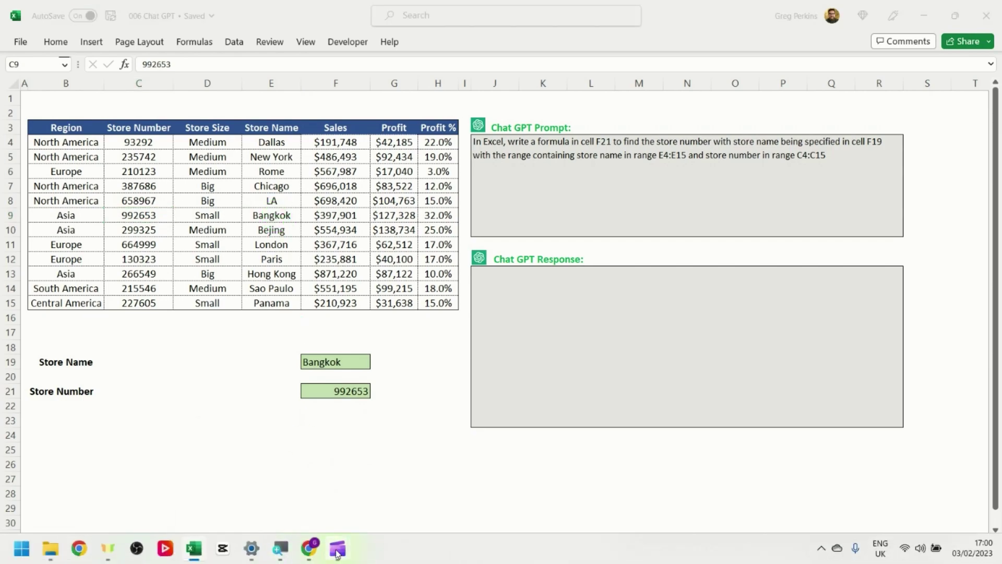
left_click(338, 549)
Step: Copy the Example 3 prompt asking for an F17 formula summing F4:F15 by two criteria
left_click(286, 486)
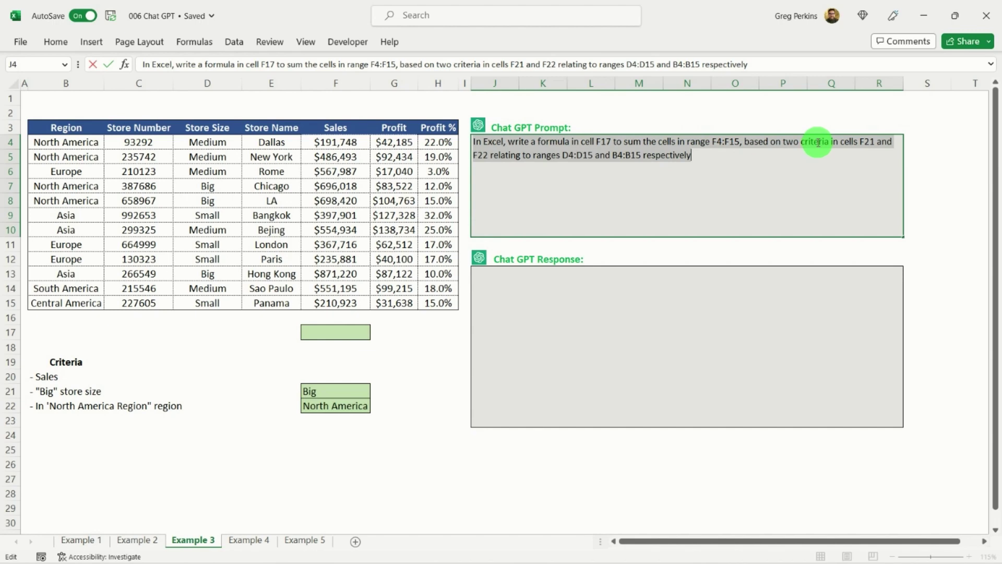
right_click(601, 145)
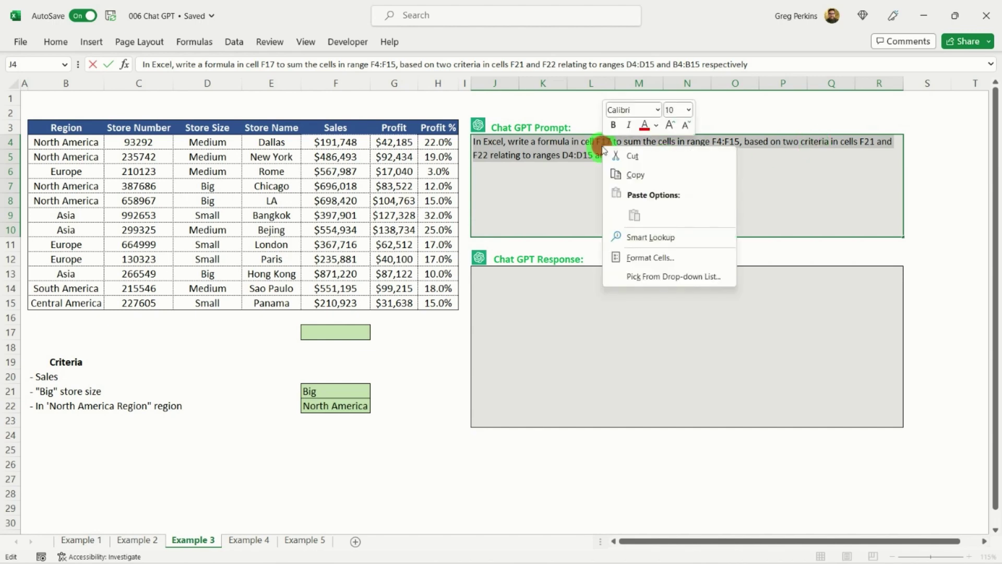
left_click(636, 175)
Step: Paste the two-criteria sum prompt into ChatGPT and send it
key("alt+Tab")
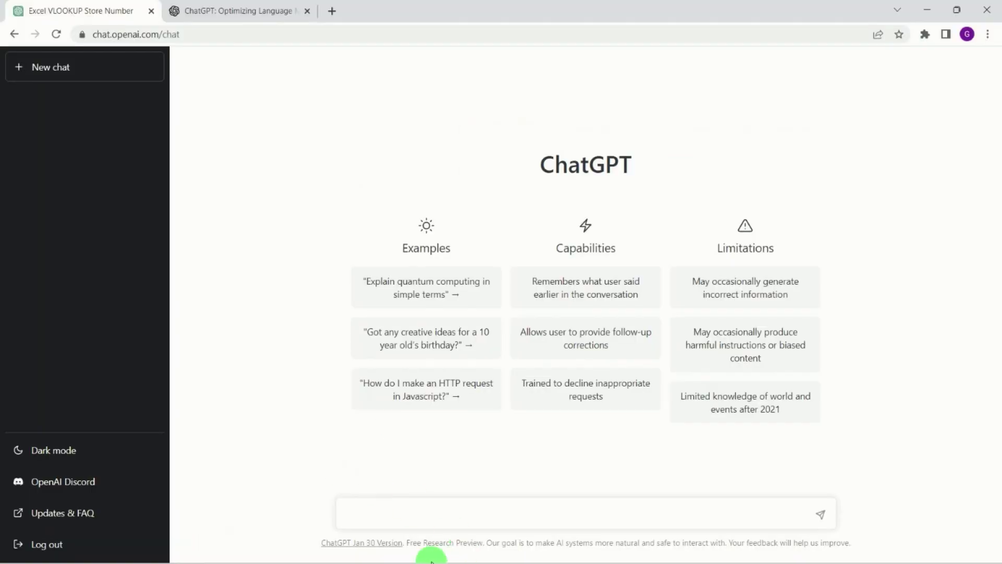
left_click(378, 515)
right_click(378, 514)
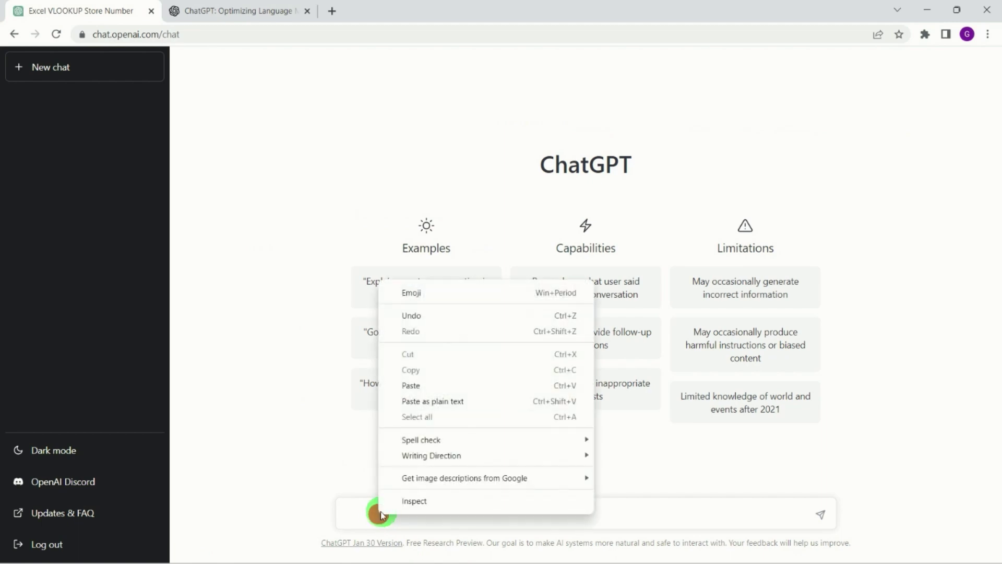
left_click(420, 384)
key("Return")
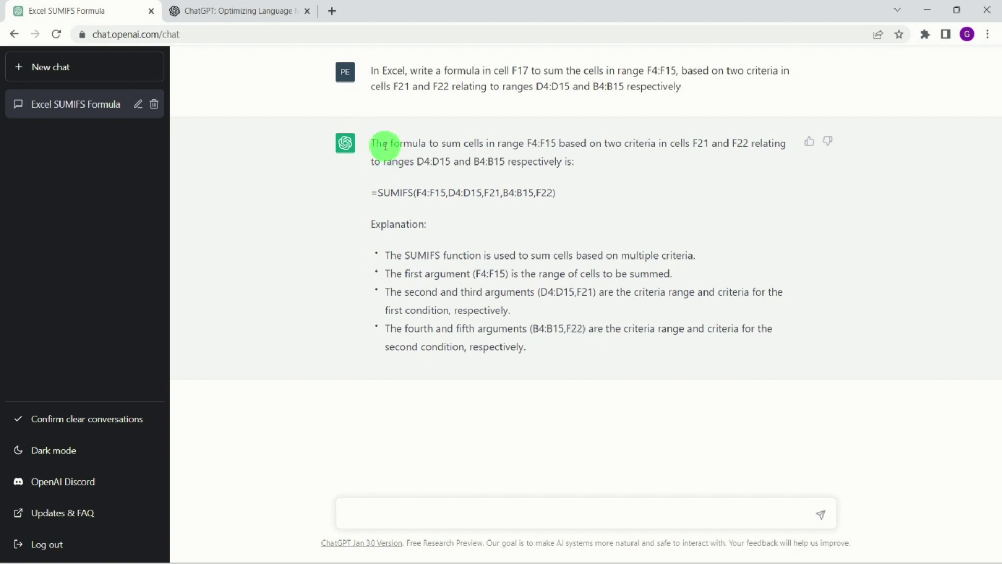
Step: Copy ChatGPT's full reply containing =SUMIFS(F4:F15,D4:D15,F21,B4:B15,F22)
left_click_drag(373, 141, 578, 345)
right_click(474, 265)
left_click(510, 275)
Step: Paste ChatGPT's SUMIFS reply into the J13 response box
key("alt+Tab")
left_click(503, 283)
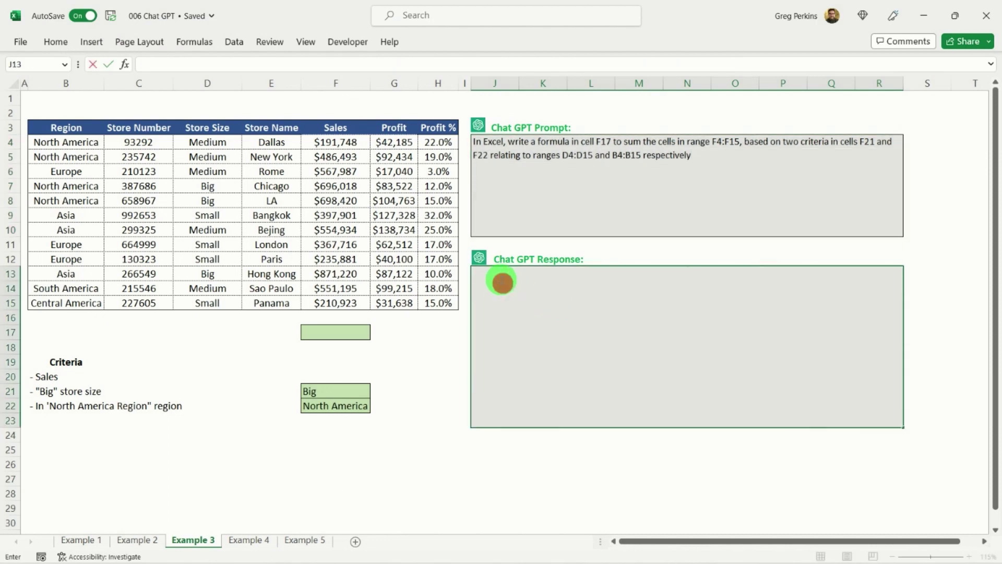
right_click(501, 279)
left_click(534, 346)
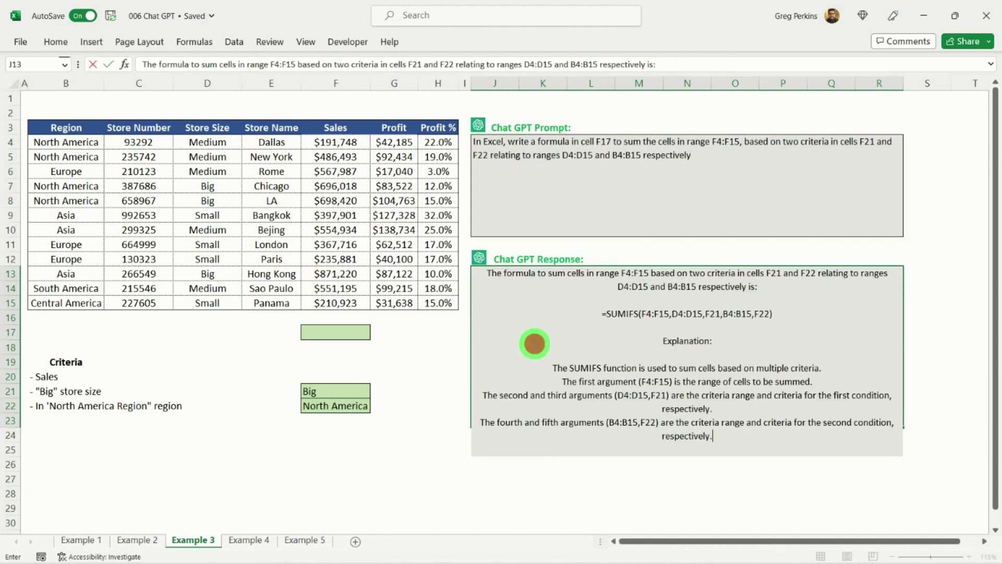
Step: Put the =SUMIFS formula into F17, giving 1,394,438.00, and verify it against F7:F8
left_click(614, 314)
left_click_drag(600, 314, 760, 314)
right_click(760, 314)
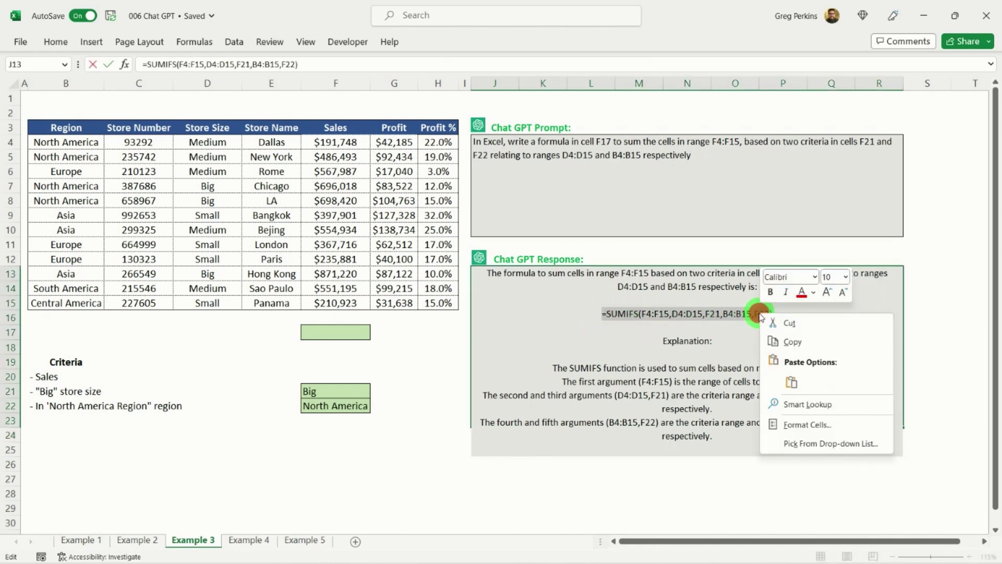
left_click(806, 340)
left_click(321, 335)
right_click(322, 336)
left_click(354, 236)
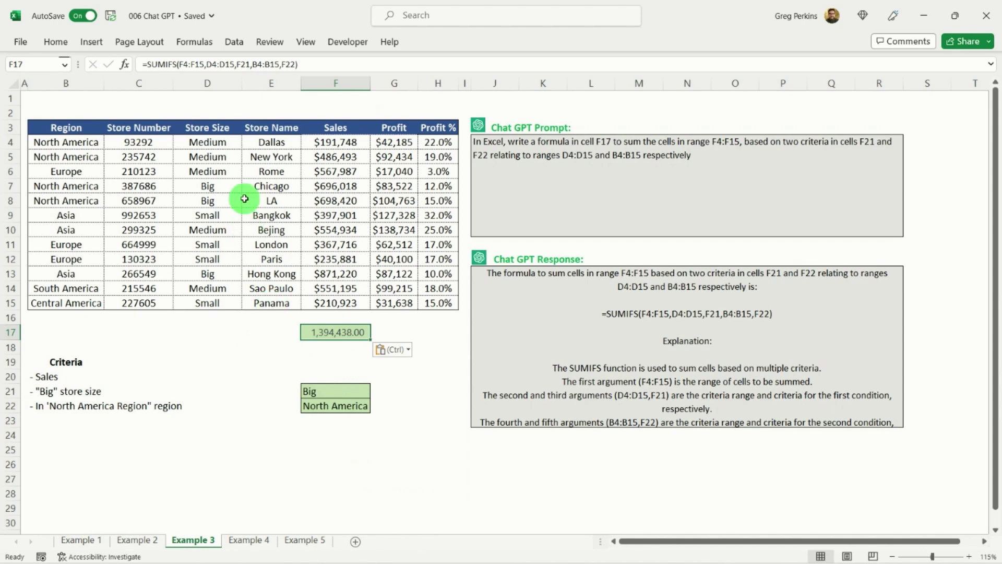
left_click(326, 187)
left_click(338, 201, "ctrl")
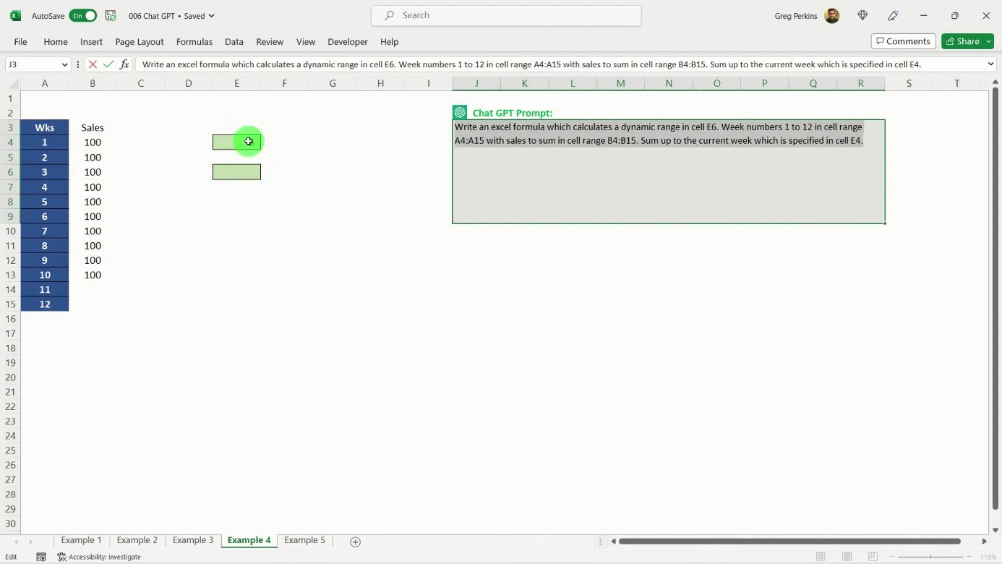
Step: Set the current week in E4 to 2 and check the weeks 1–2 sales in B4:B5
left_click(248, 141)
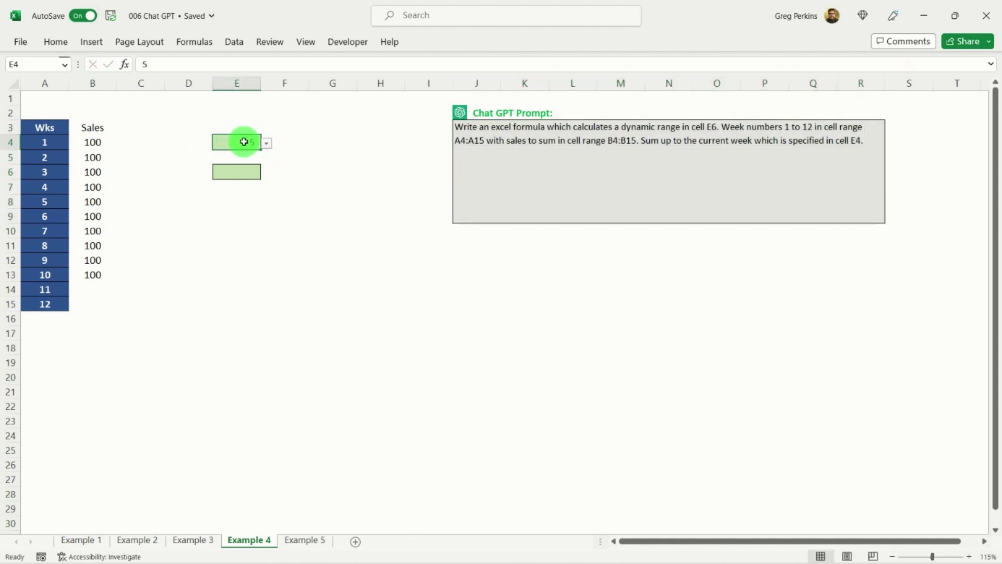
left_click_drag(95, 142, 93, 198)
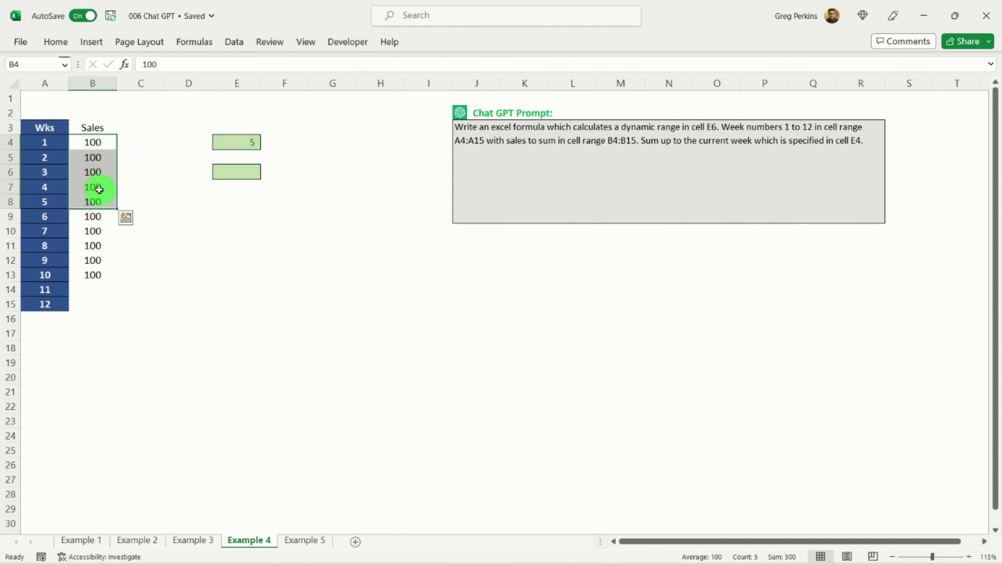
left_click(235, 141)
left_click(266, 143)
left_click(204, 166)
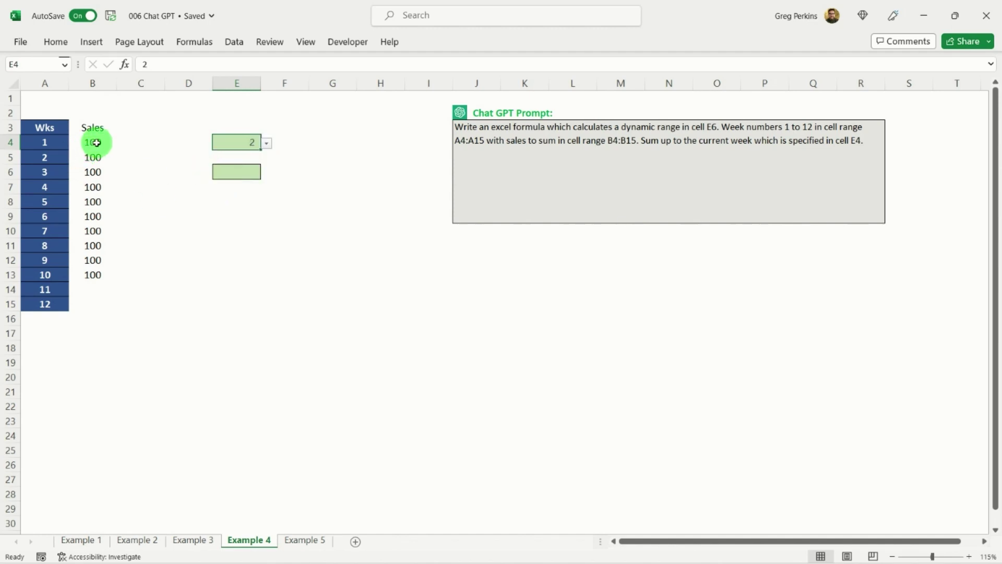
left_click_drag(94, 141, 94, 154)
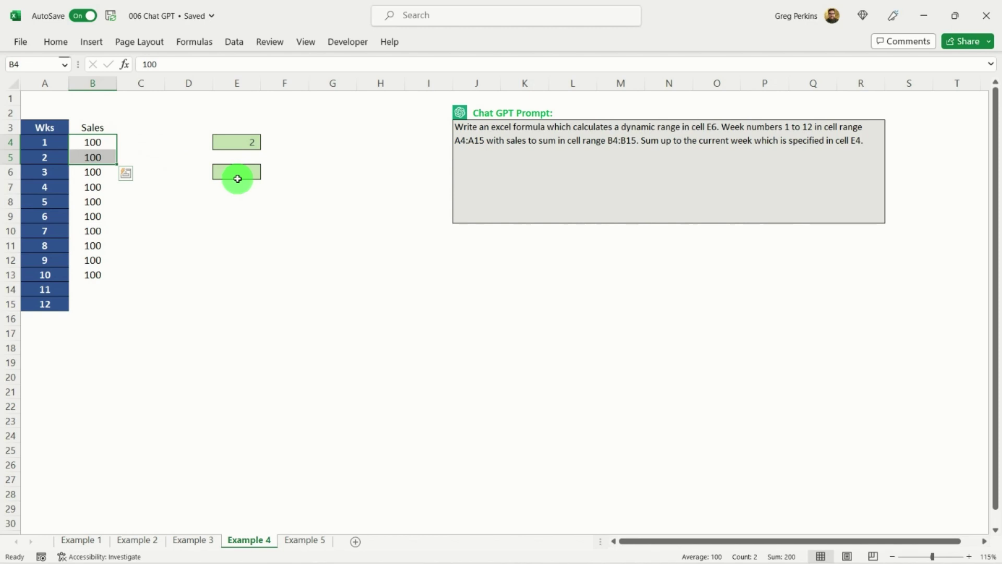
Step: Copy the dynamic-range prompt text from cell J3
double_click(457, 126)
left_click_drag(457, 126, 864, 140)
right_click(765, 135)
left_click(805, 163)
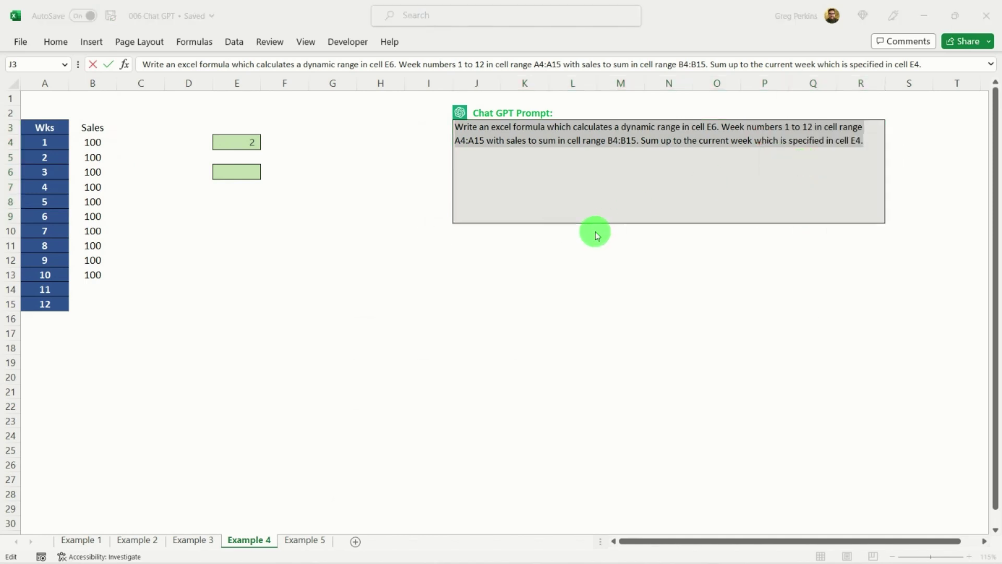
Step: Paste the dynamic-range prompt into ChatGPT and send it
key("alt+Tab")
right_click(385, 513)
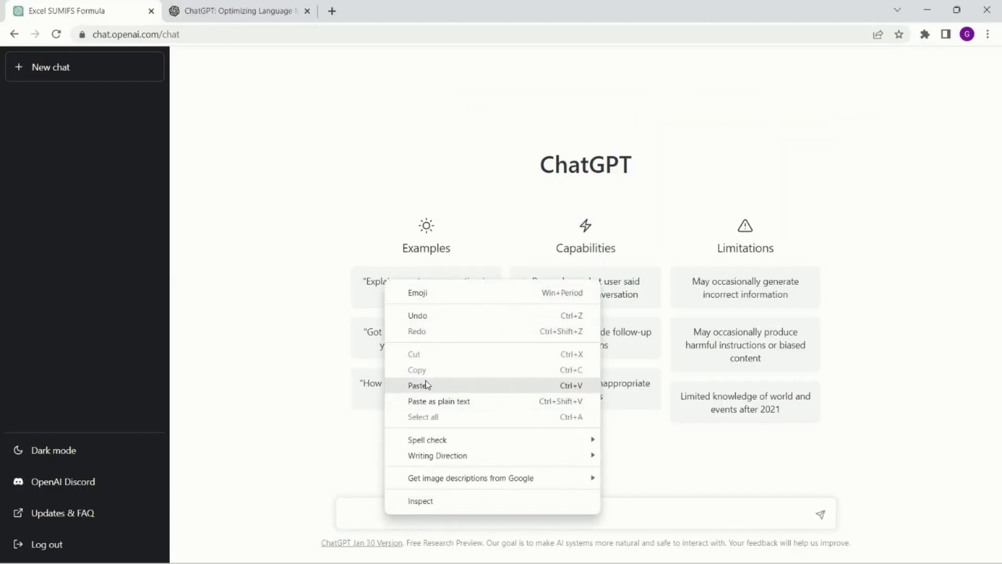
left_click(424, 386)
key("Return")
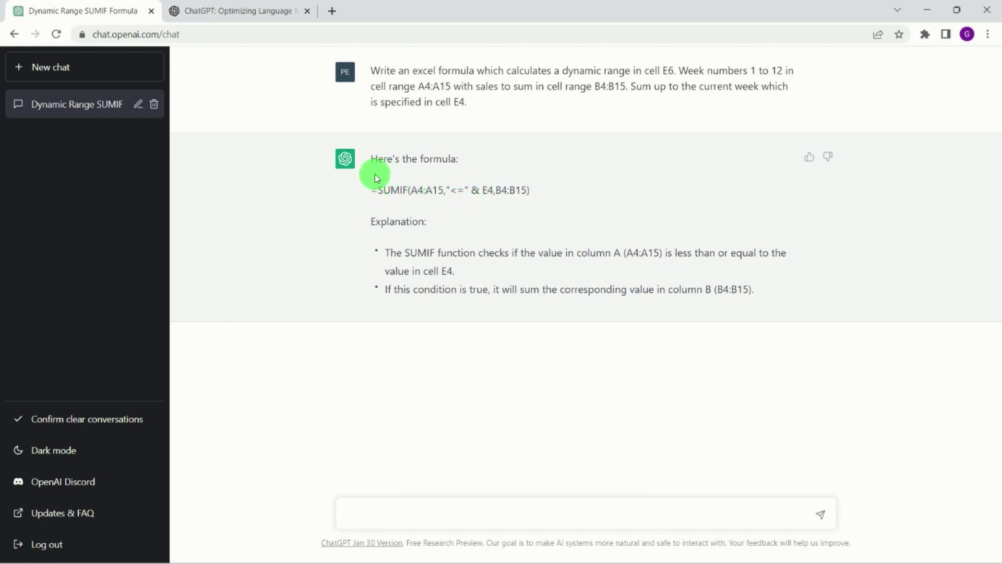
Step: Copy ChatGPT's =SUMIF(A4:A15,"<=" & E4,B4:B15) formula and return to Excel
left_click_drag(372, 189, 565, 197)
right_click(519, 194)
left_click(551, 210)
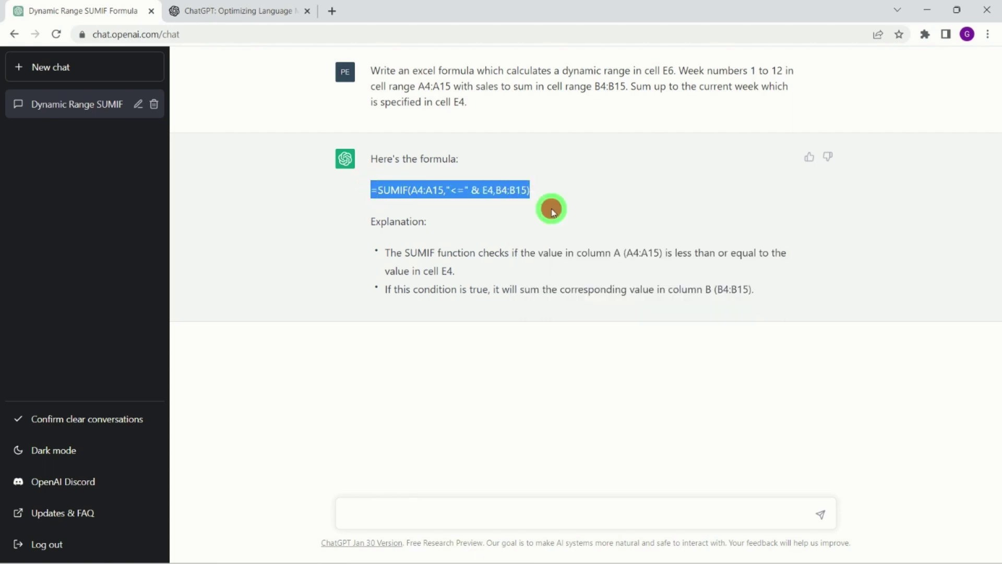
key("alt+Tab")
Step: Paste the SUMIF formula into E6, then change E4 to week 6 and check E6 shows 600.00
left_click(237, 172)
key("ctrl+v")
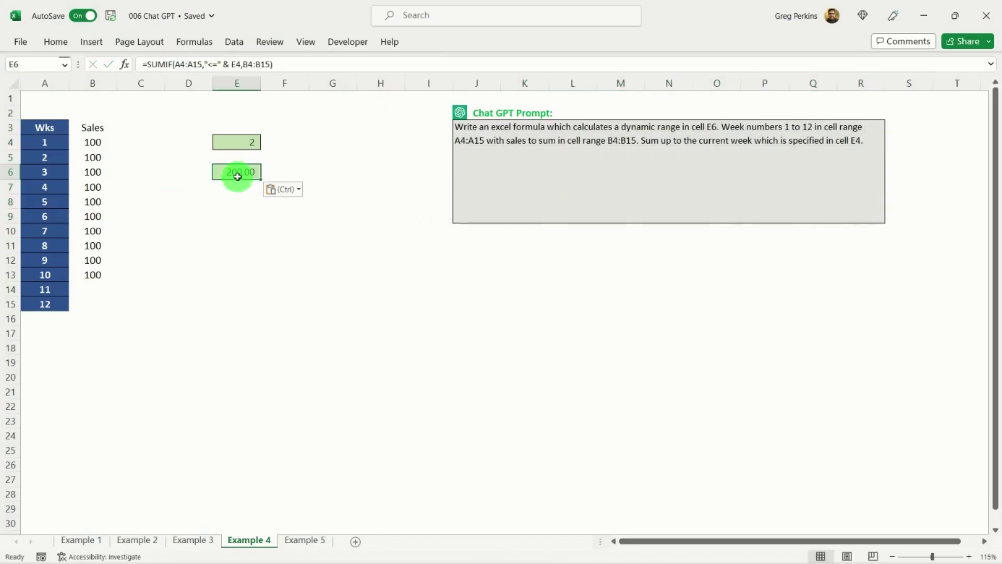
left_click(233, 142)
left_click(266, 143)
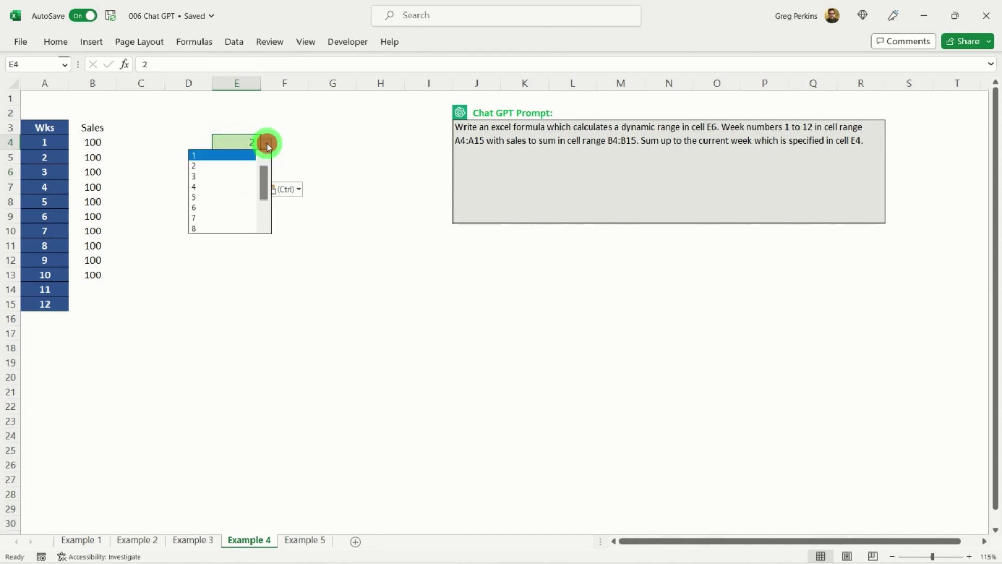
left_click(224, 207)
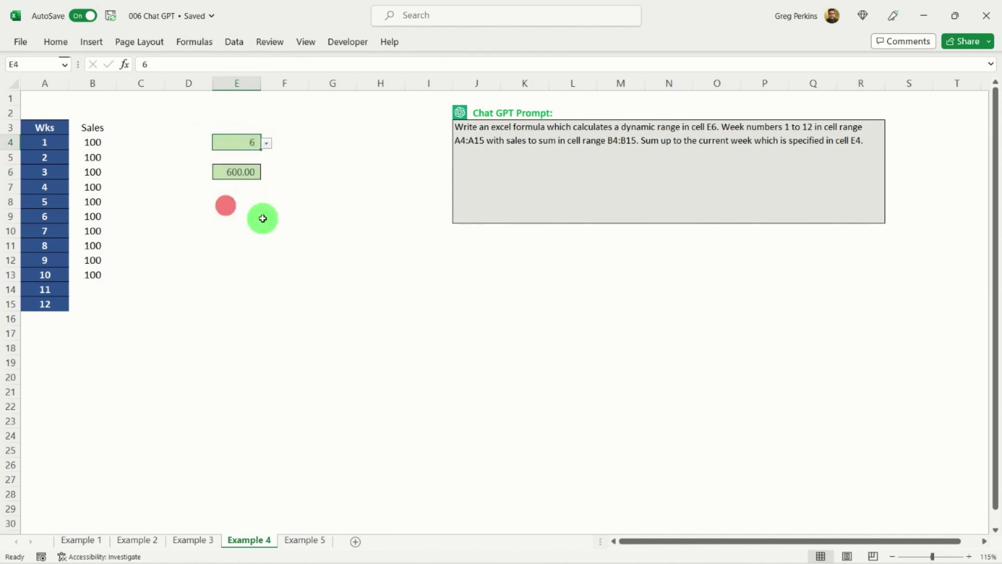
left_click(247, 172)
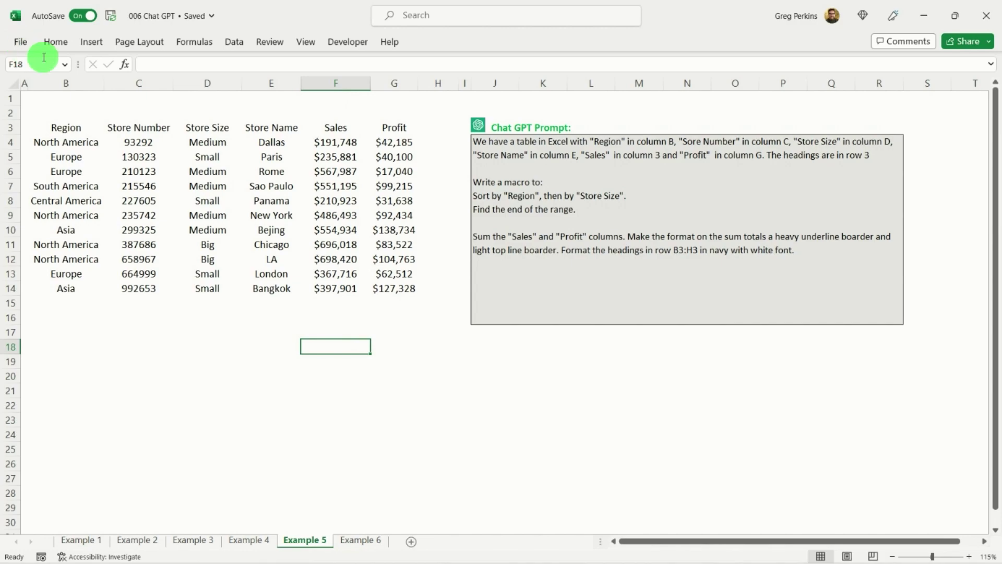
left_click(20, 43)
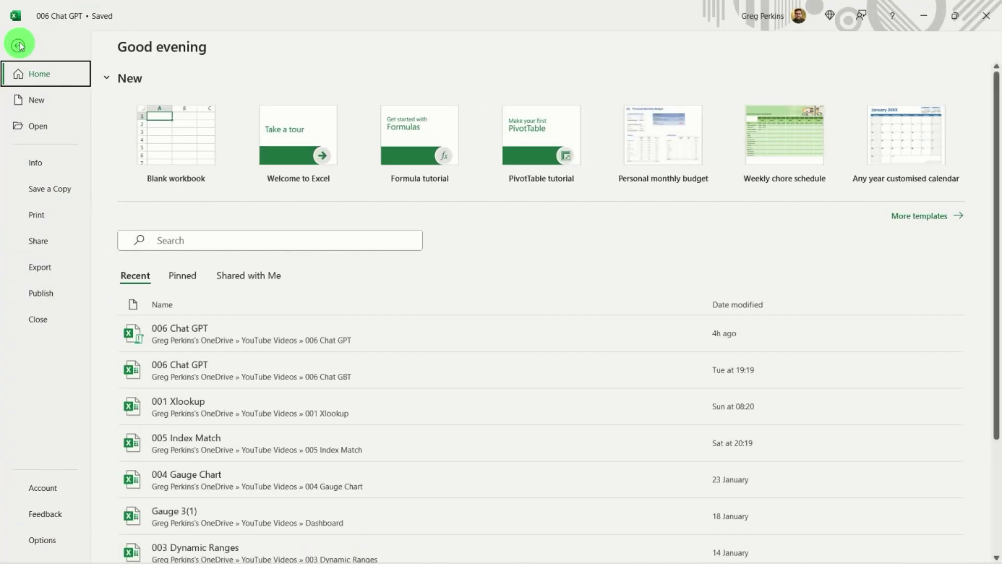
left_click(54, 189)
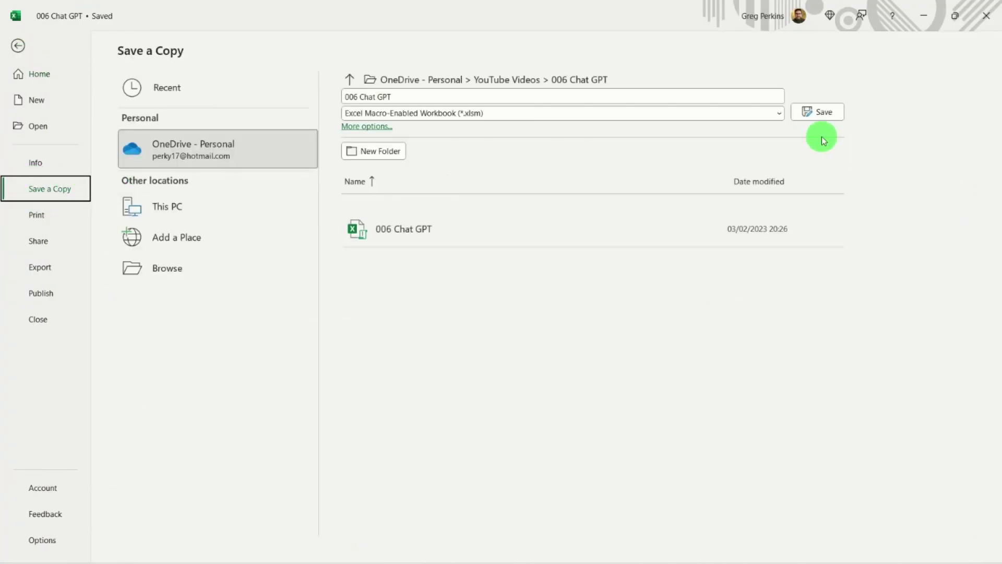
left_click(780, 115)
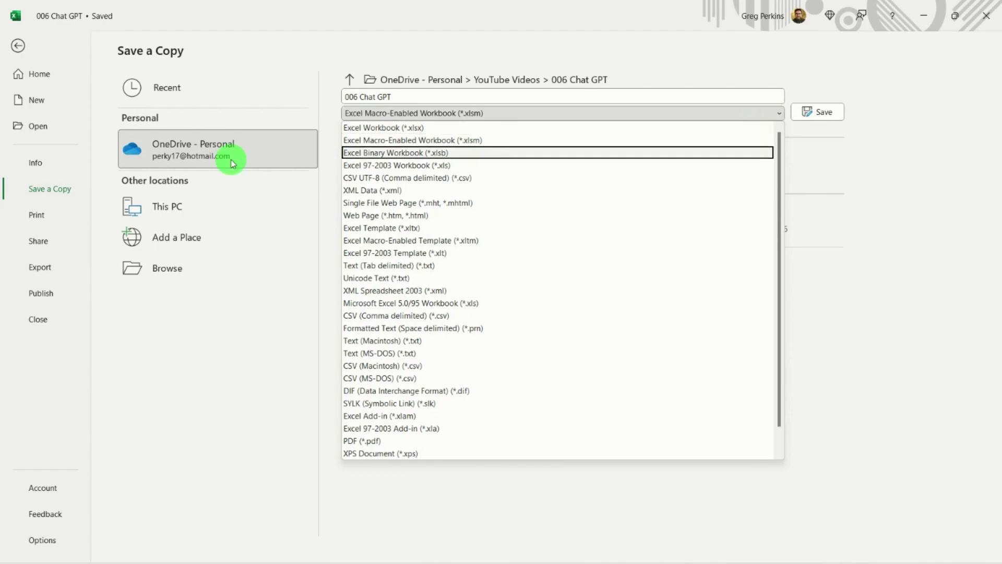
left_click(253, 90)
left_click(252, 91)
left_click(17, 50)
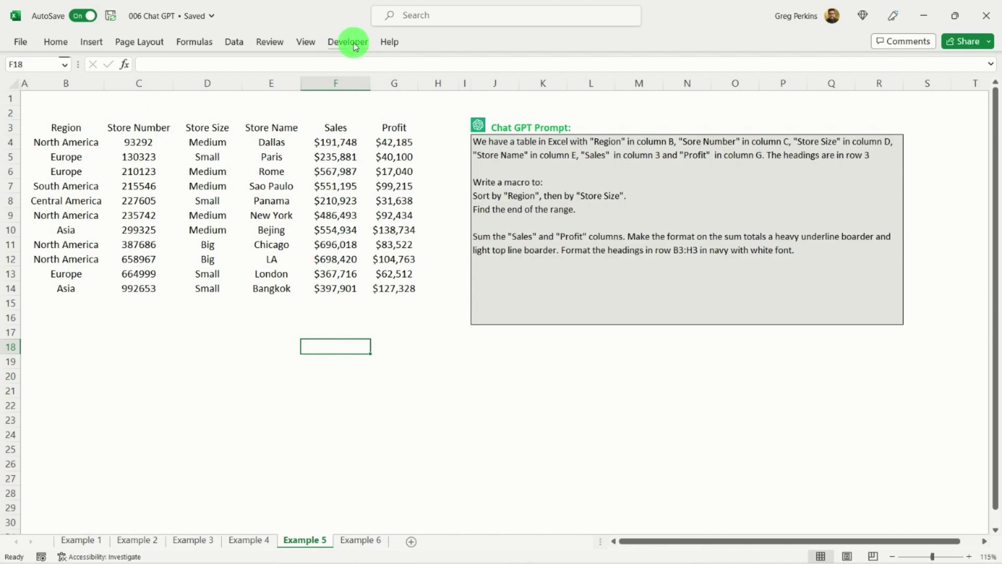
left_click(21, 43)
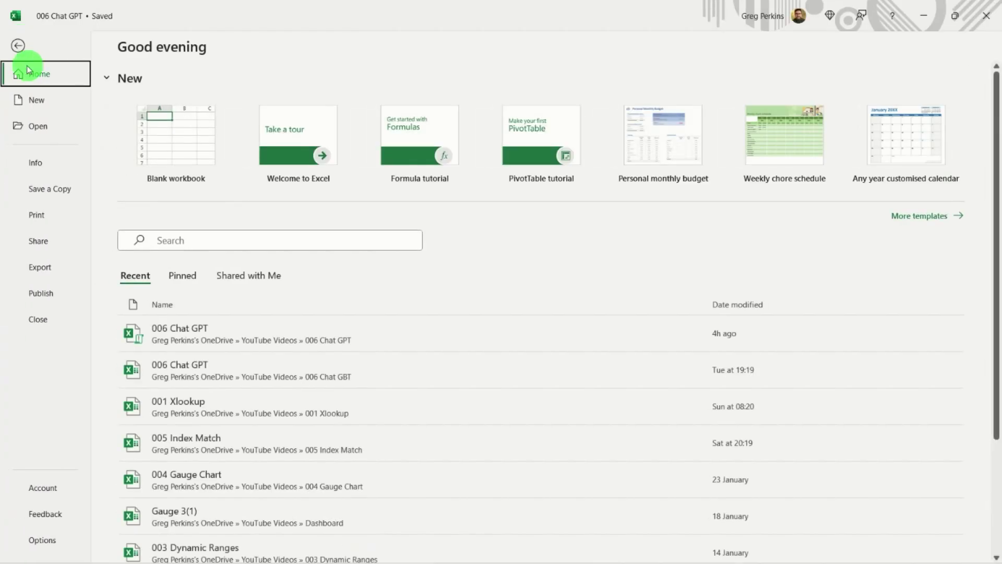
left_click(34, 553)
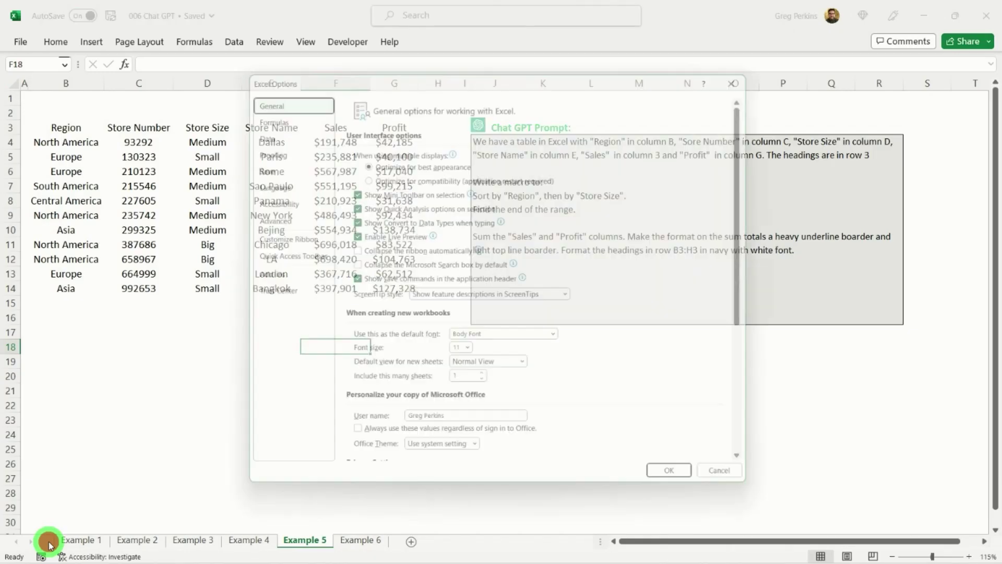
left_click(290, 240)
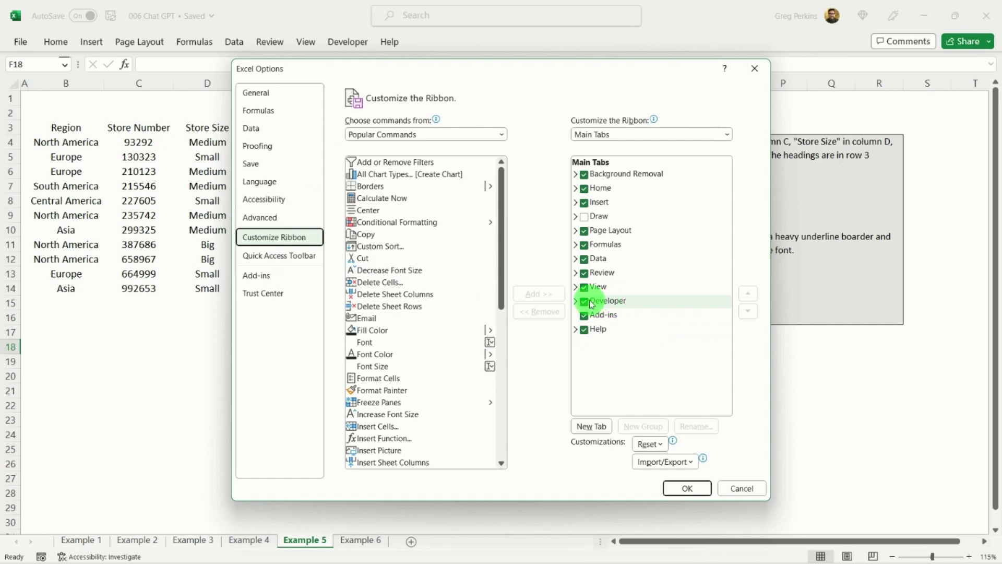
left_click(697, 487)
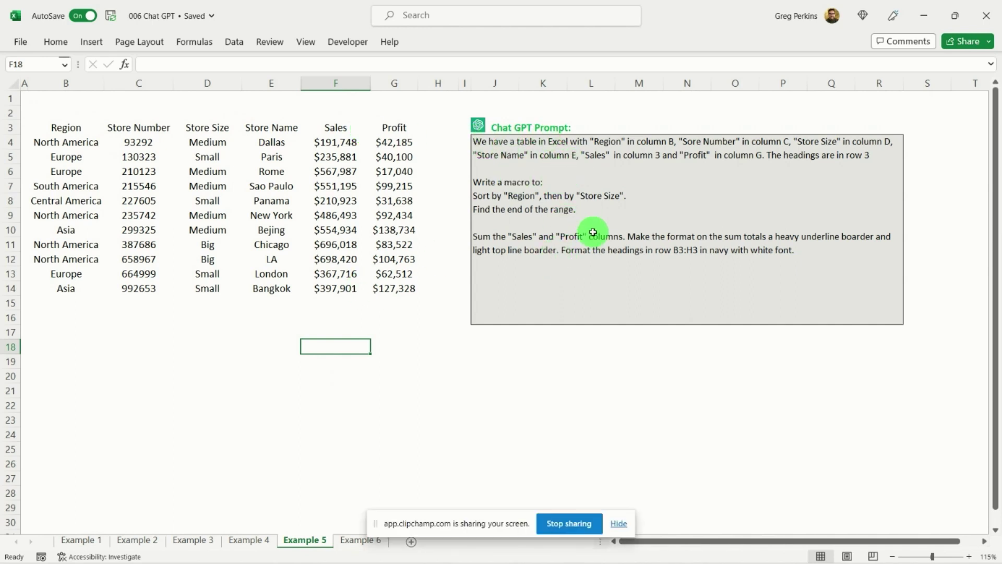
Step: Review ChatGPT's sortAndSum macro, copy its code block, and return to Excel
key("alt+Tab")
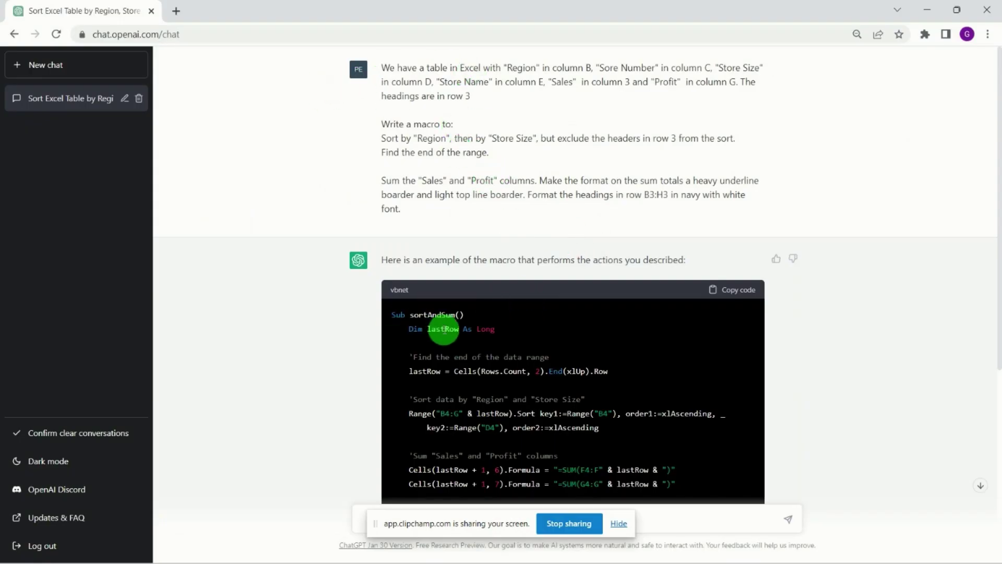
scroll(522, 358, "down", 2)
scroll(541, 360, "down", 1)
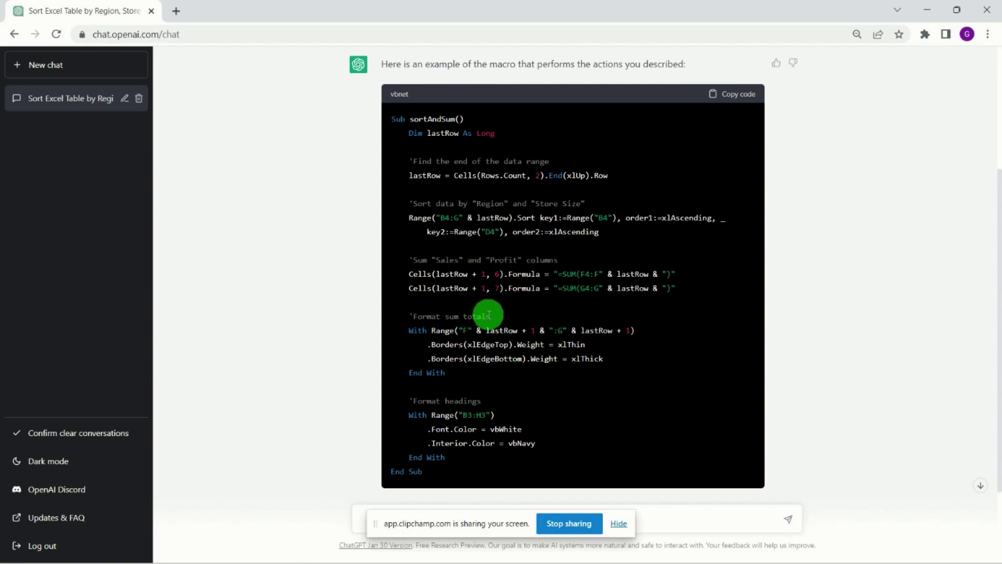
scroll(501, 415, "down", 1)
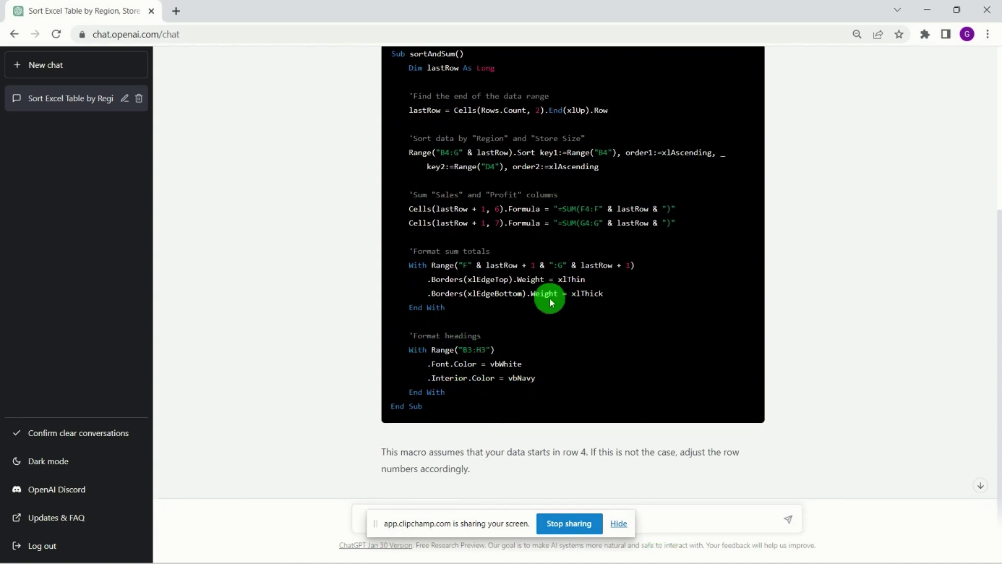
scroll(550, 302, "up", 4)
left_click(743, 224)
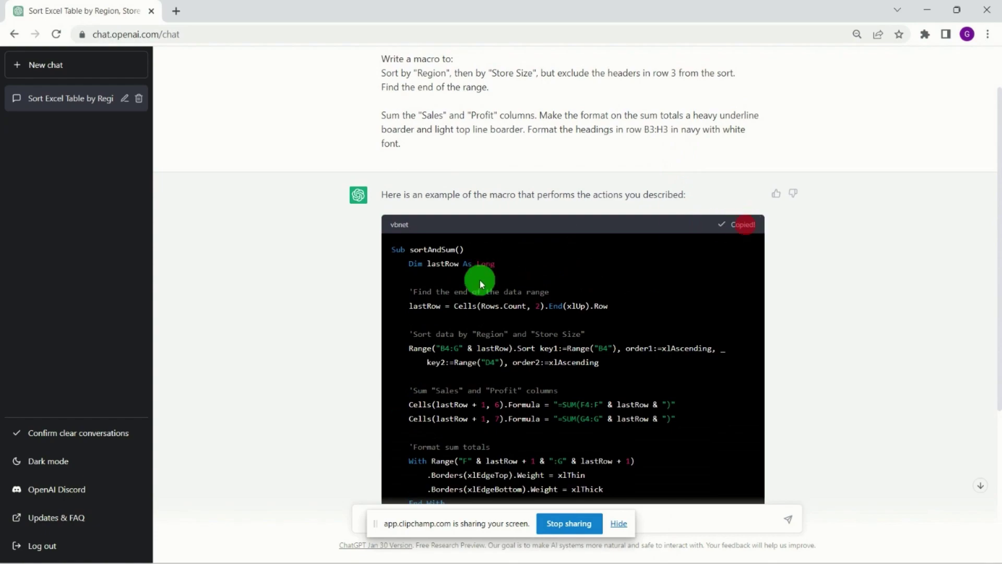
key("alt+Tab")
Step: Open the Visual Basic editor from the Developer tab and insert a new module
key("Up")
key("Right")
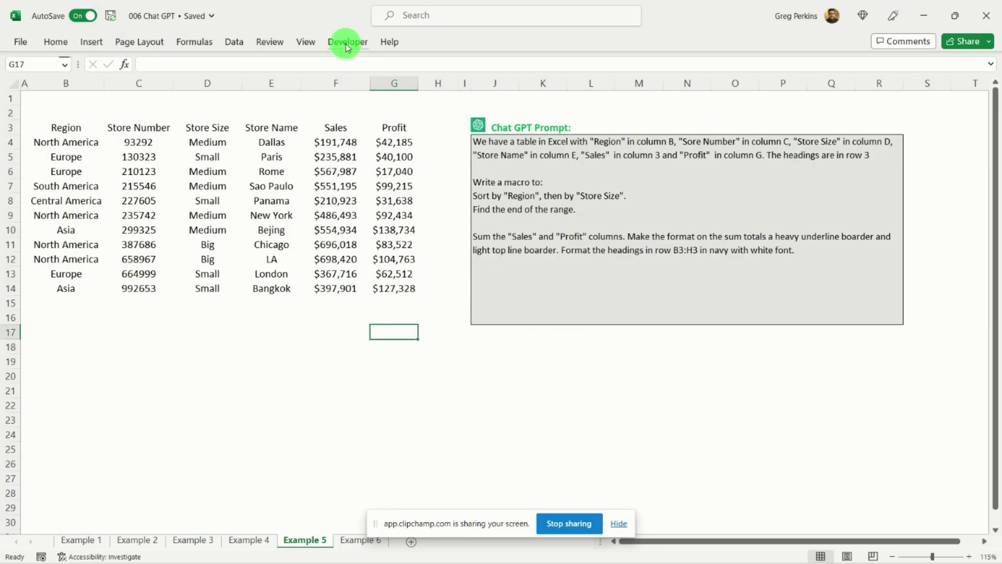
left_click(346, 45)
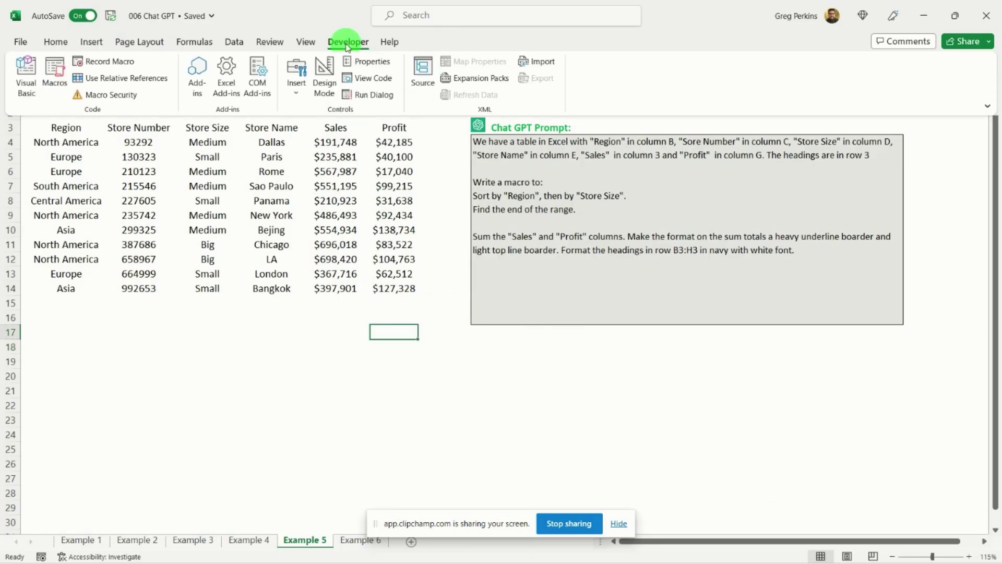
left_click(23, 73)
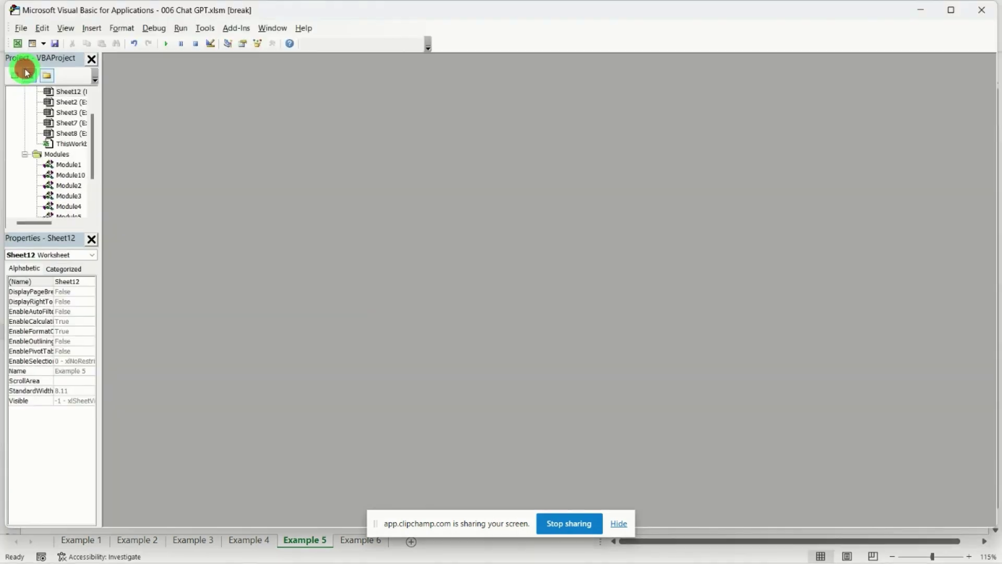
left_click(92, 27)
left_click(126, 74)
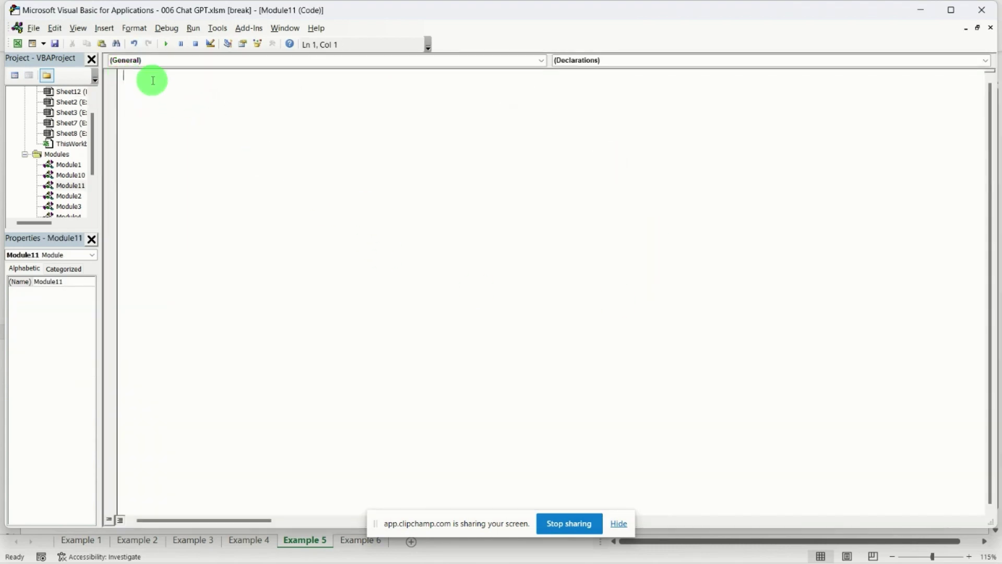
Step: Paste the sortAndSum macro into Module11 and close the VBA editor
right_click(134, 79)
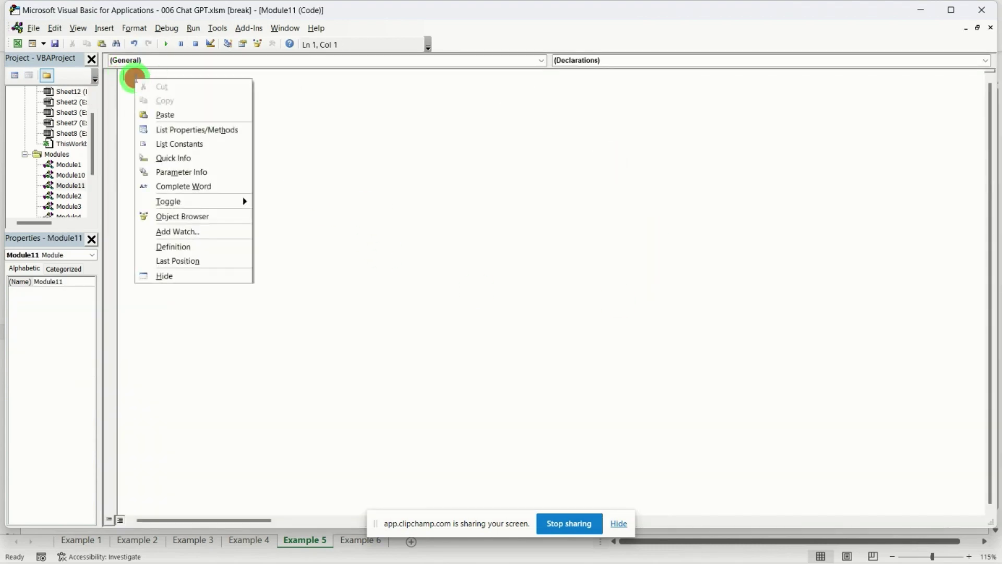
left_click(184, 115)
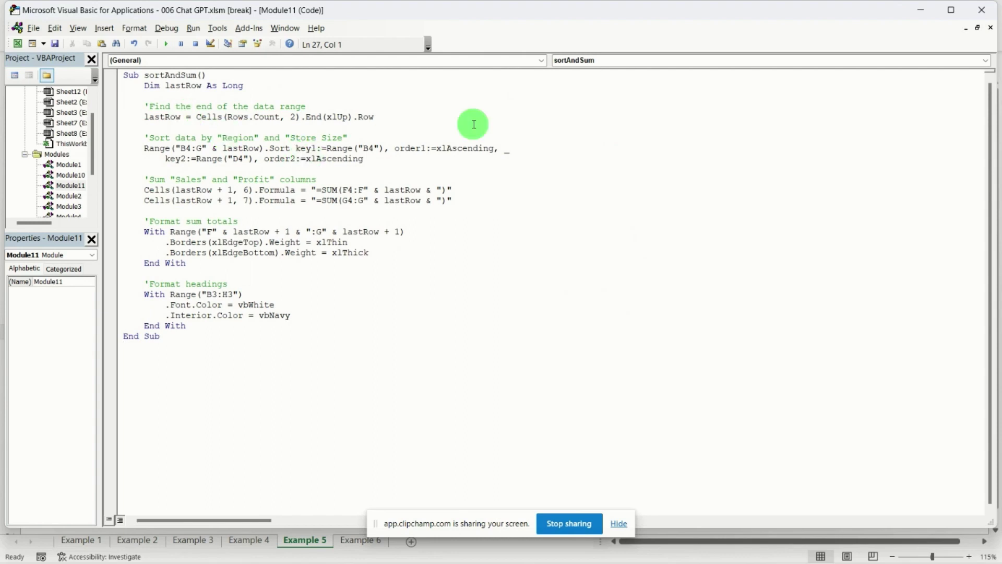
left_click(992, 29)
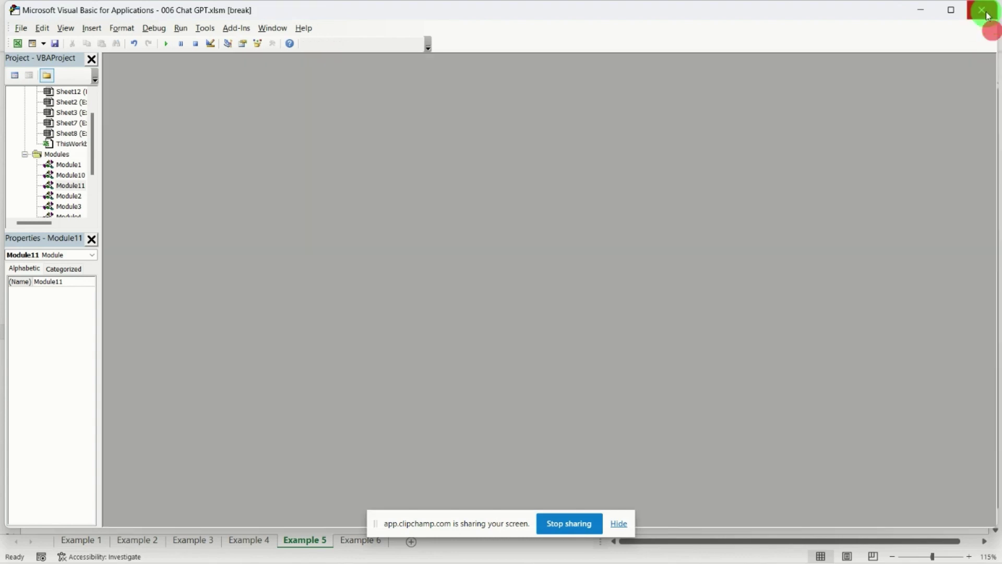
left_click(982, 10)
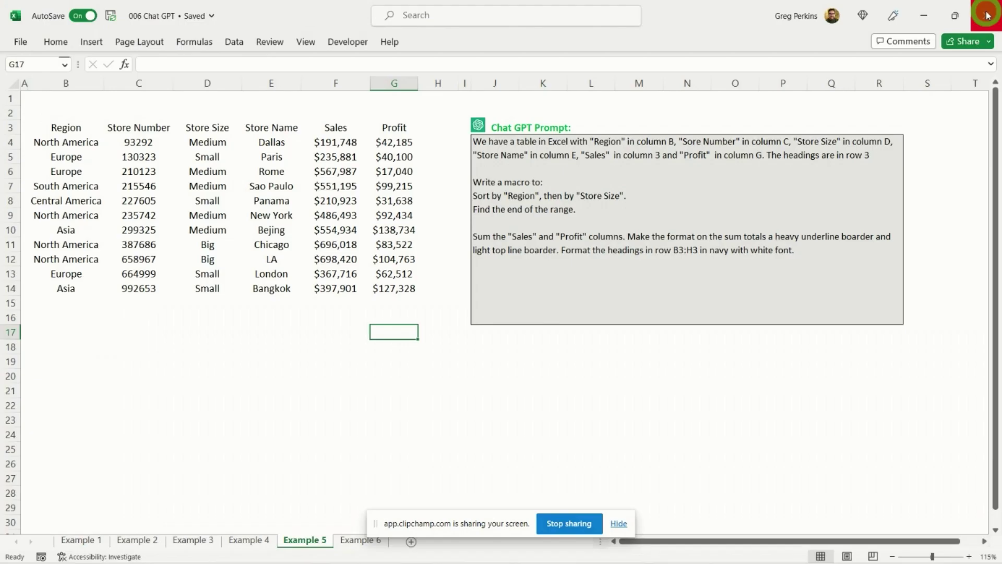
Step: Run the sortAndSum macro from the Developer Macros list on Example 5
left_click(355, 48)
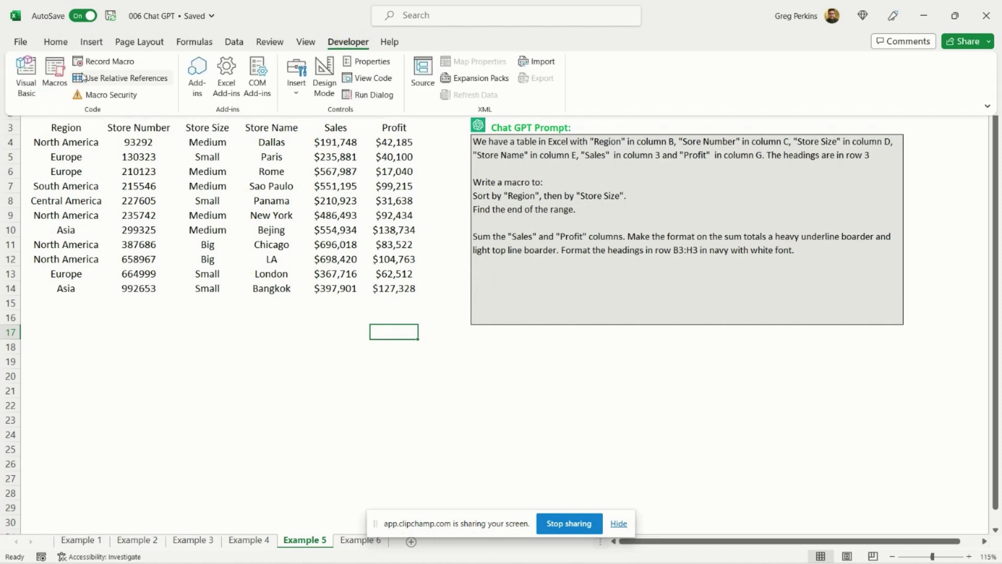
left_click(55, 77)
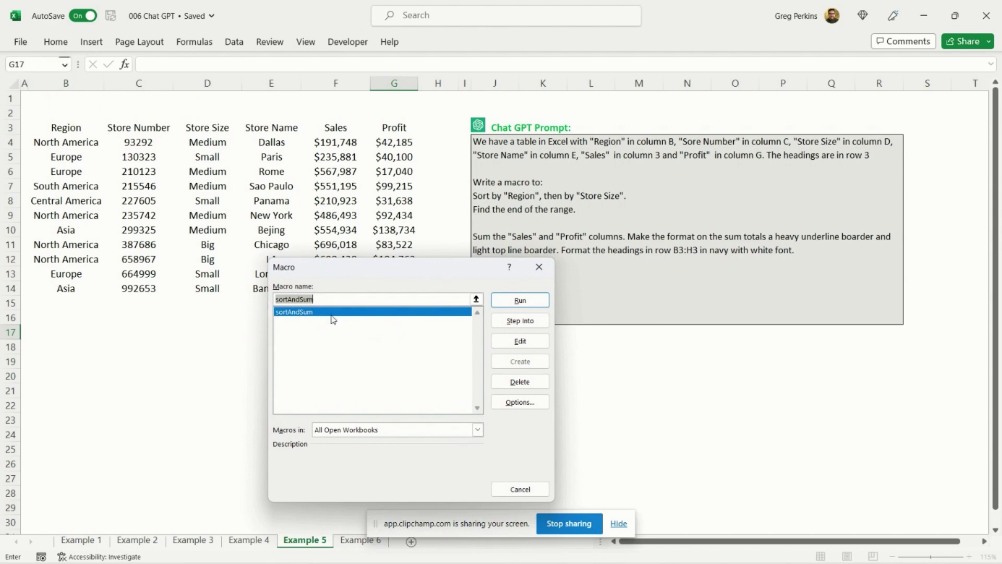
left_click(530, 305)
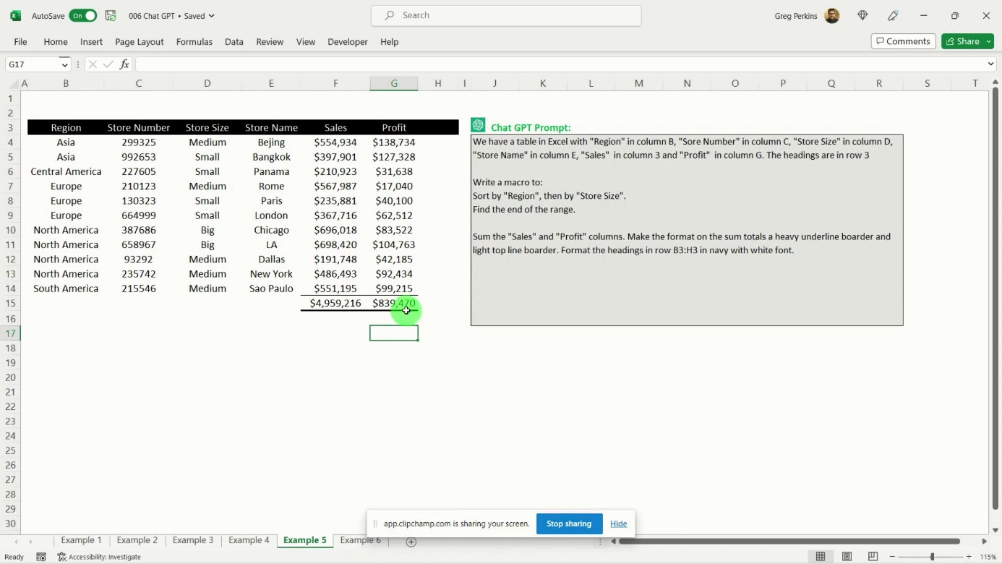
Step: Check the sorted table's dark headings and row 15 totals, then go to Example 6
left_click_drag(446, 103, 444, 143)
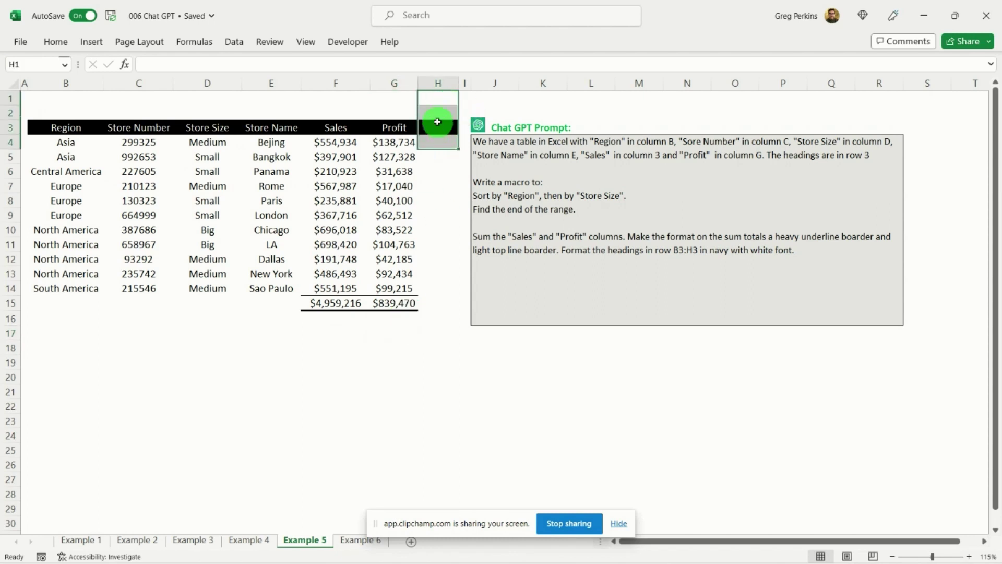
left_click(438, 125)
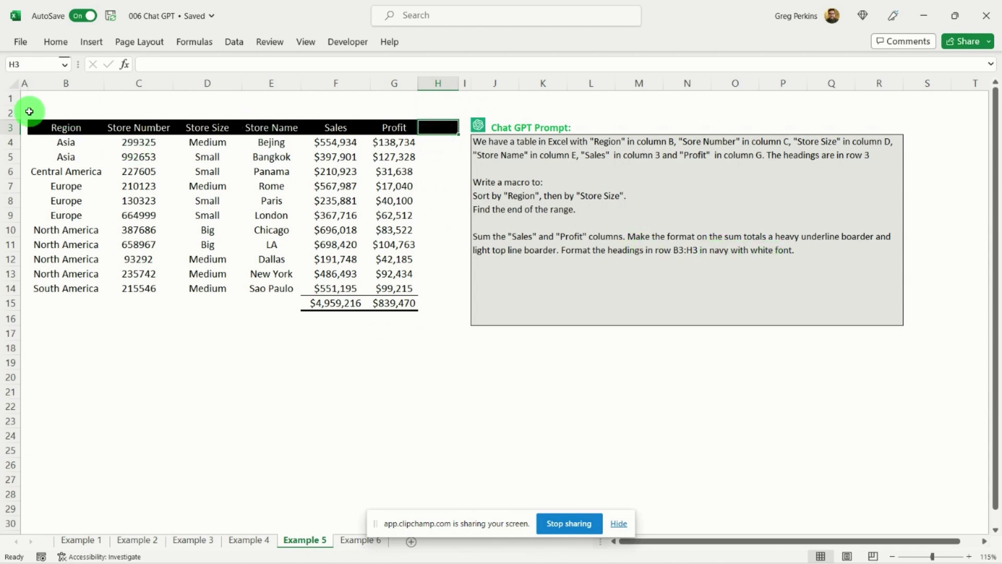
left_click_drag(54, 126, 410, 130)
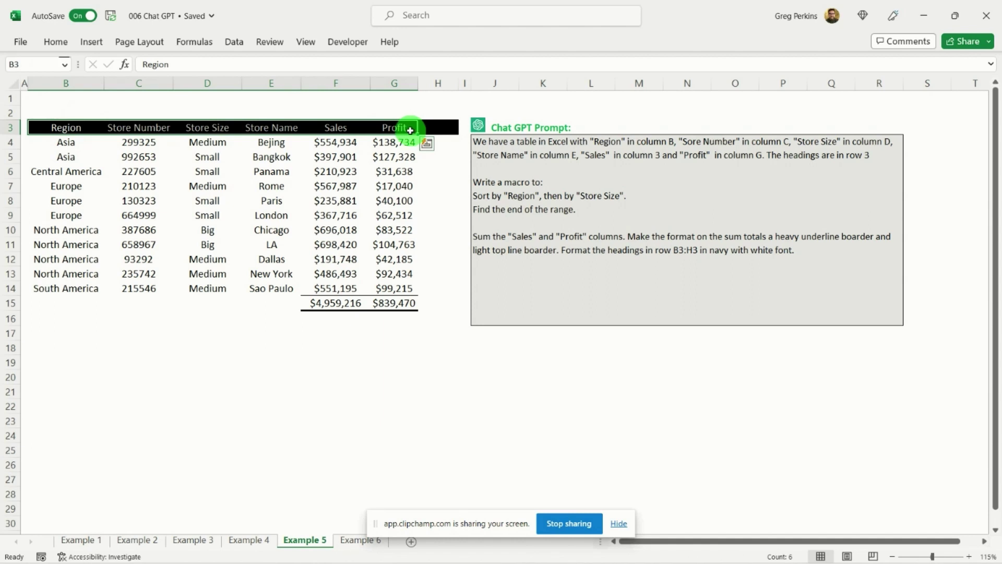
left_click(619, 523)
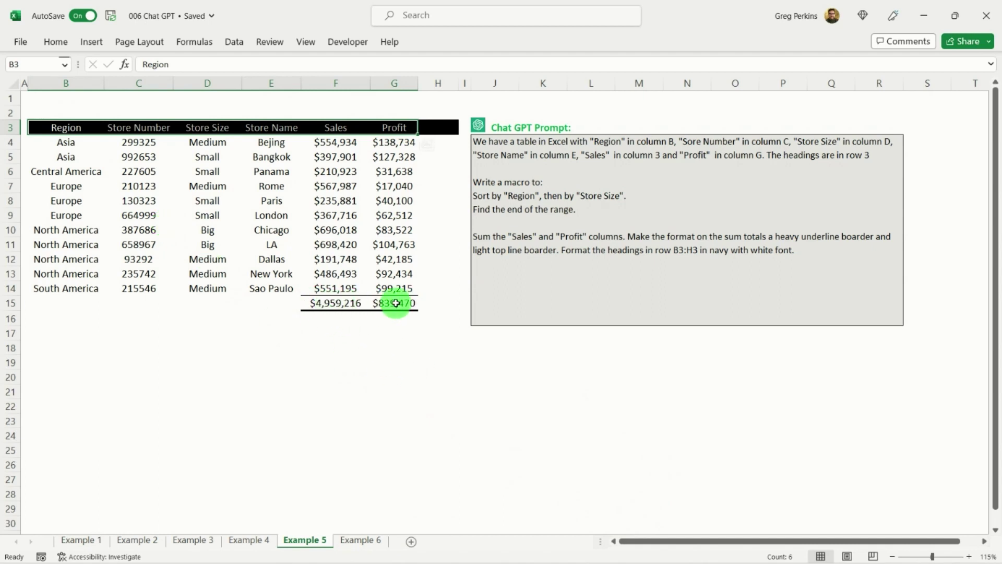
left_click(369, 543)
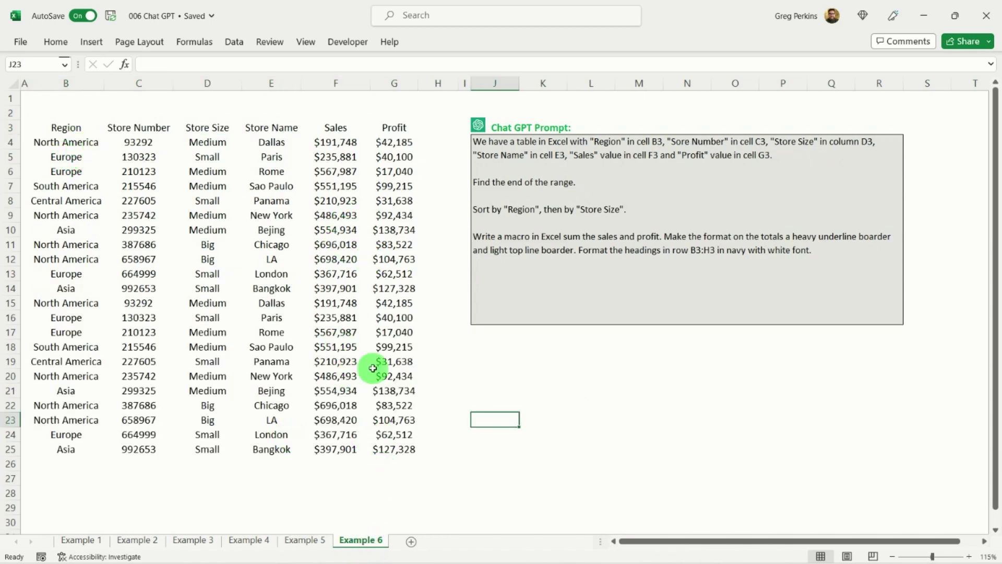
Step: Run the sortAndSum macro on the Example 6 table
left_click(348, 43)
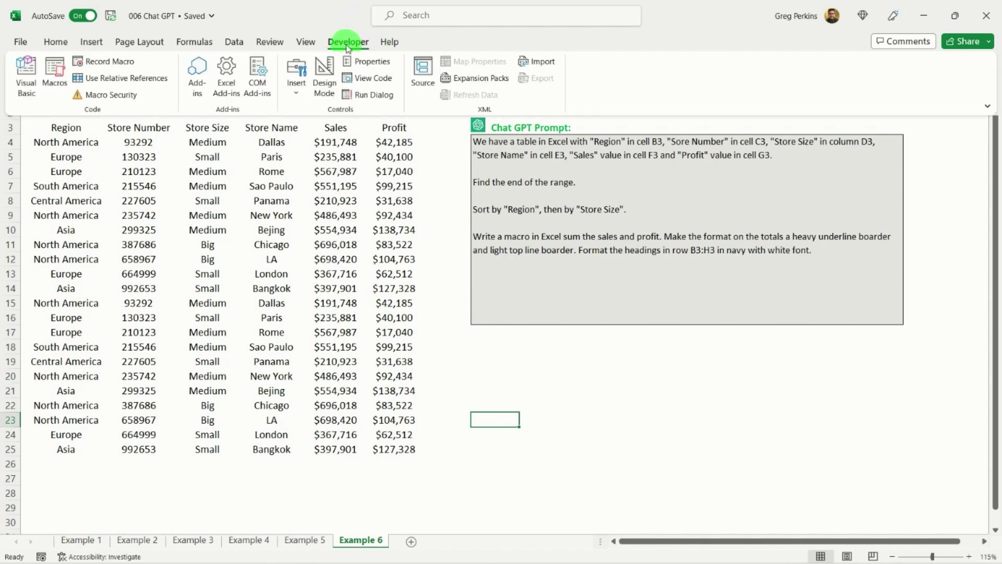
left_click(55, 73)
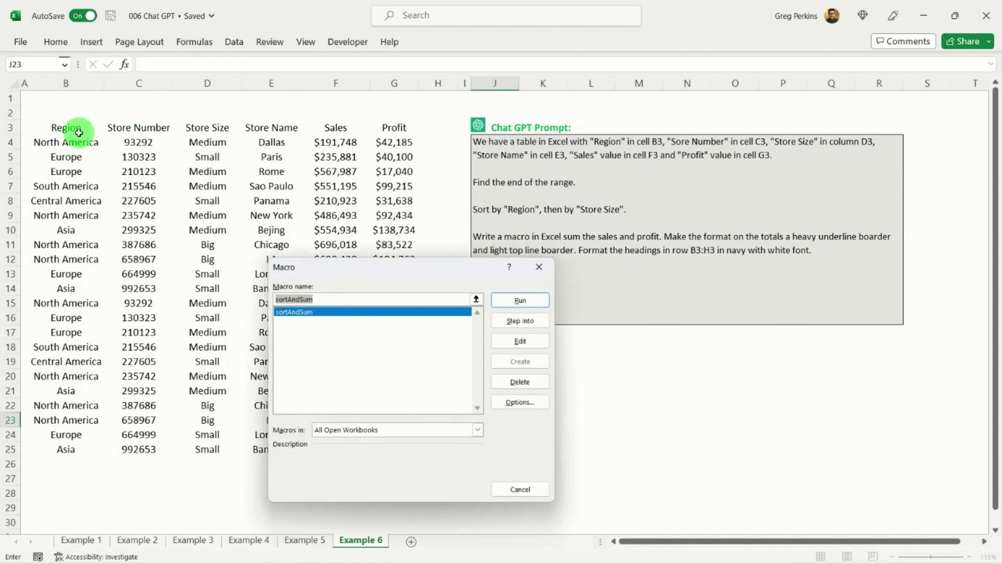
left_click(528, 303)
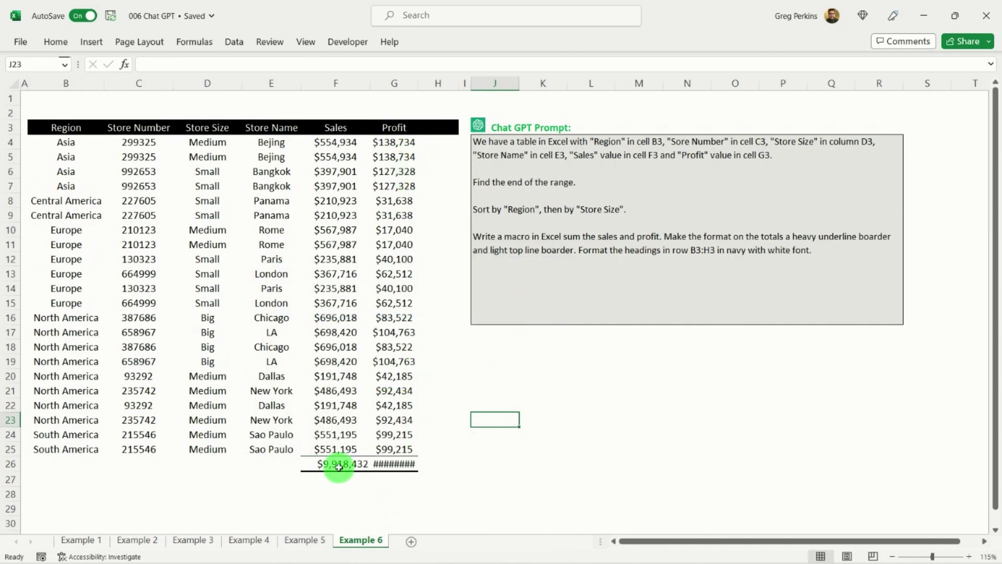
Step: Check the F26 Sales total, autofit column G to show $1,678,940, and select the Region heading text
left_click(337, 463)
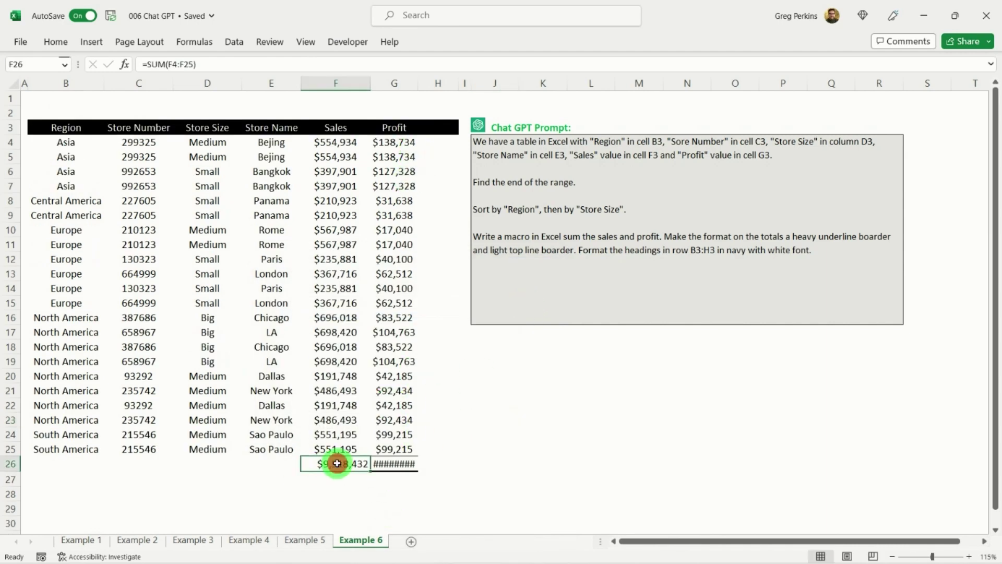
double_click(418, 83)
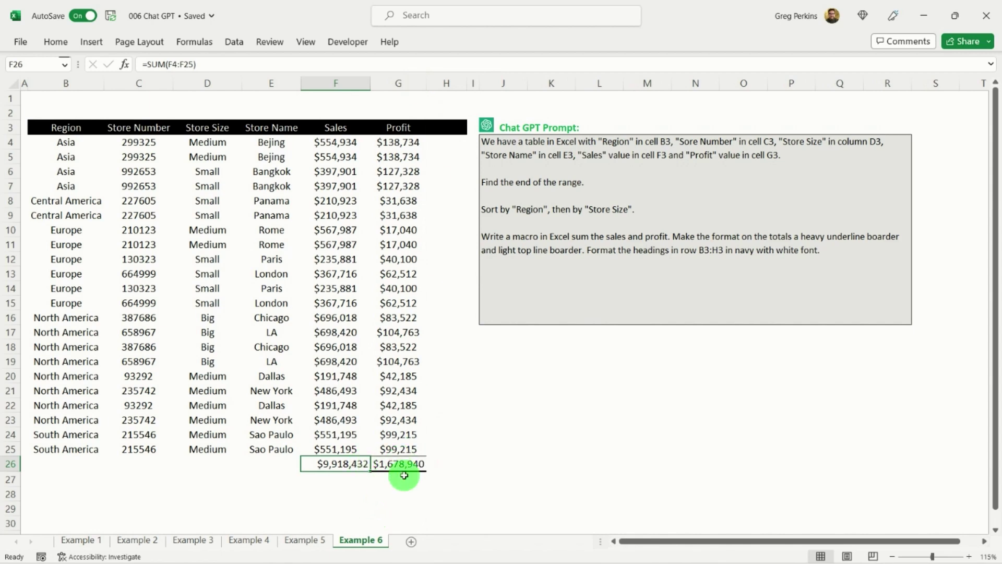
left_click(406, 493)
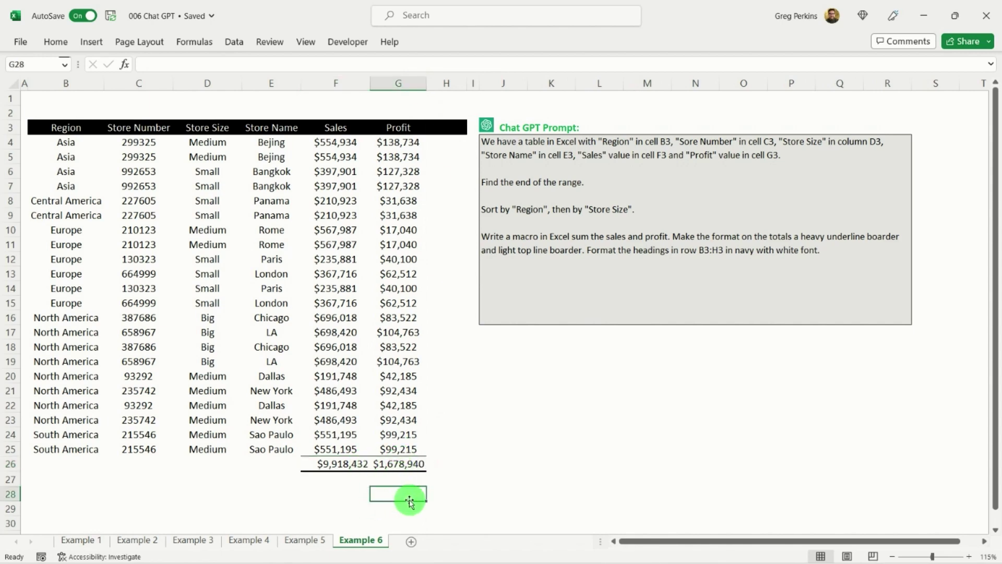
double_click(62, 127)
left_click_drag(62, 127, 383, 129)
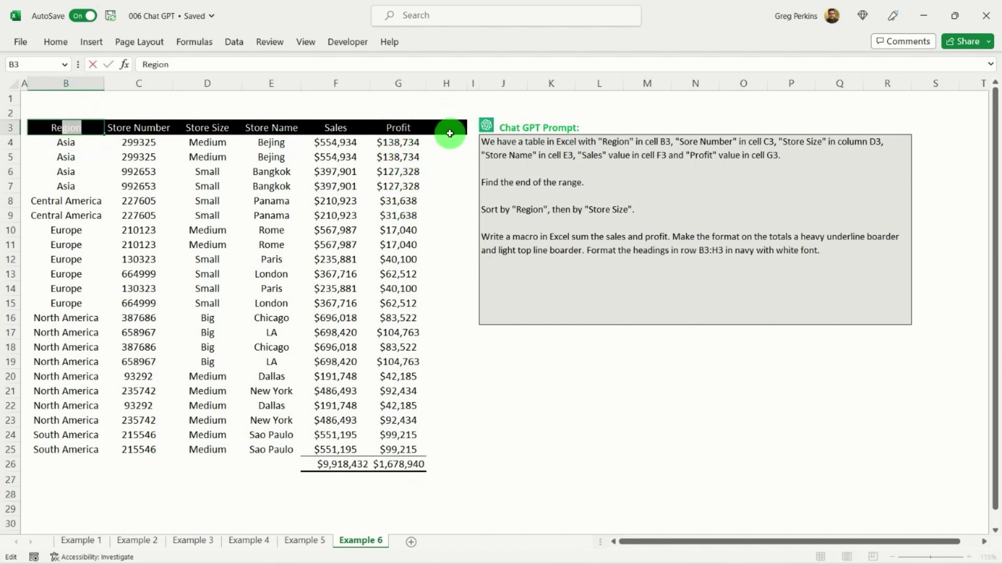